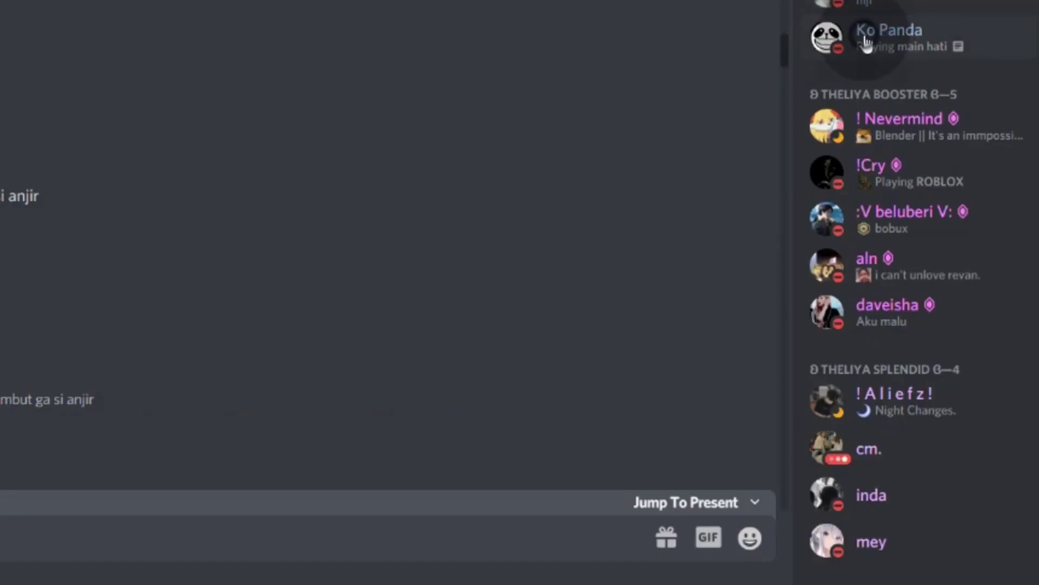
left_click(863, 32)
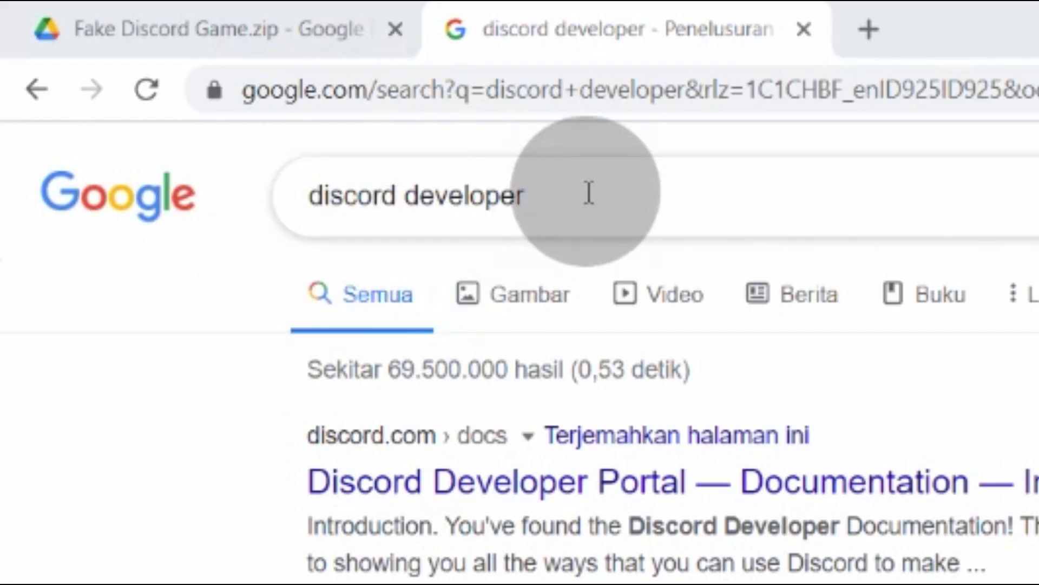
Open the Discord Developer Portal from the "discord developer" search results and go to its Applications page.
left_click_drag(587, 192, 246, 216)
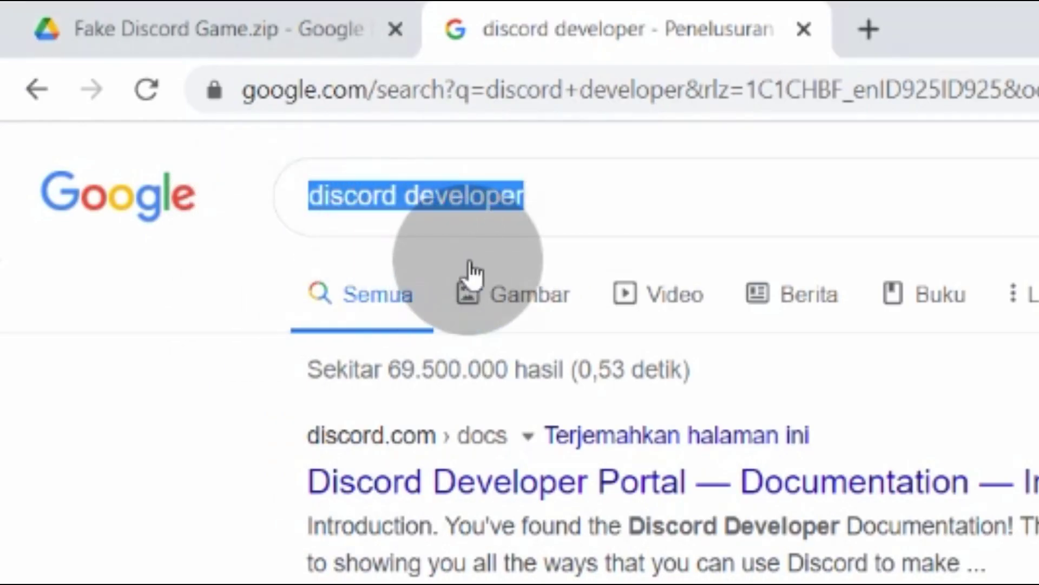
left_click(533, 202)
left_click_drag(533, 202, 245, 204)
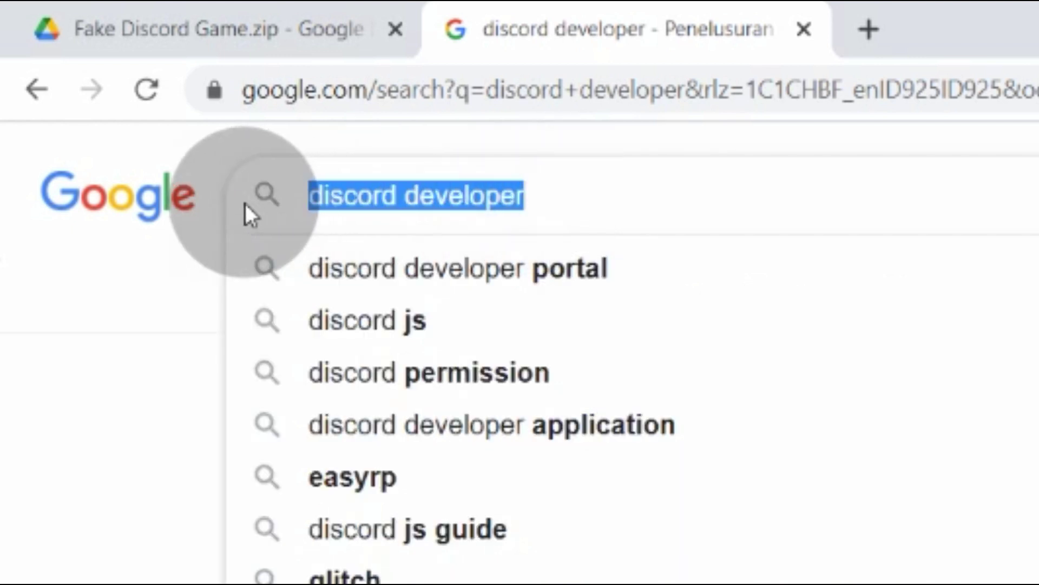
left_click(1031, 422)
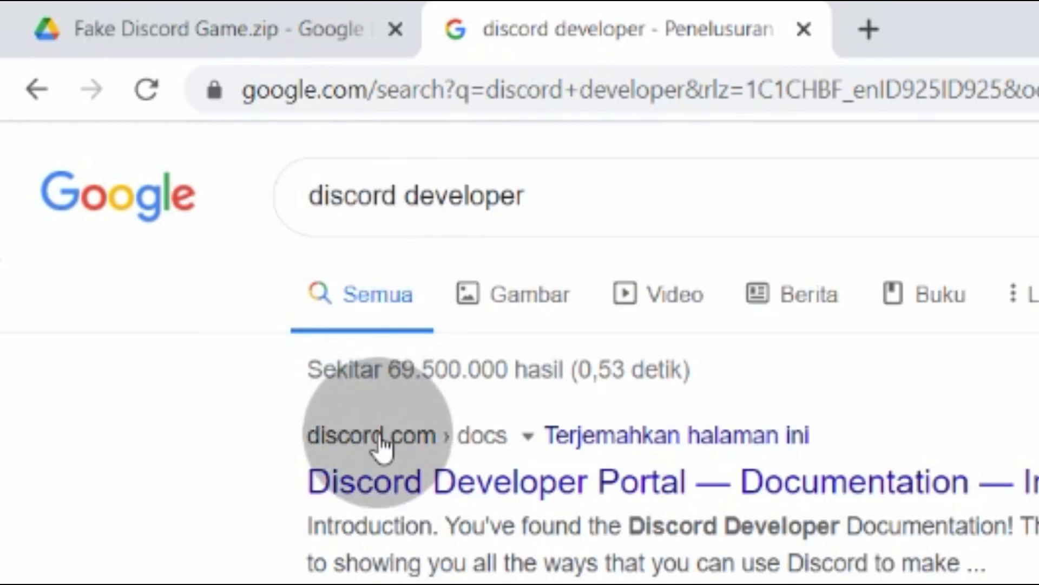
left_click(365, 479)
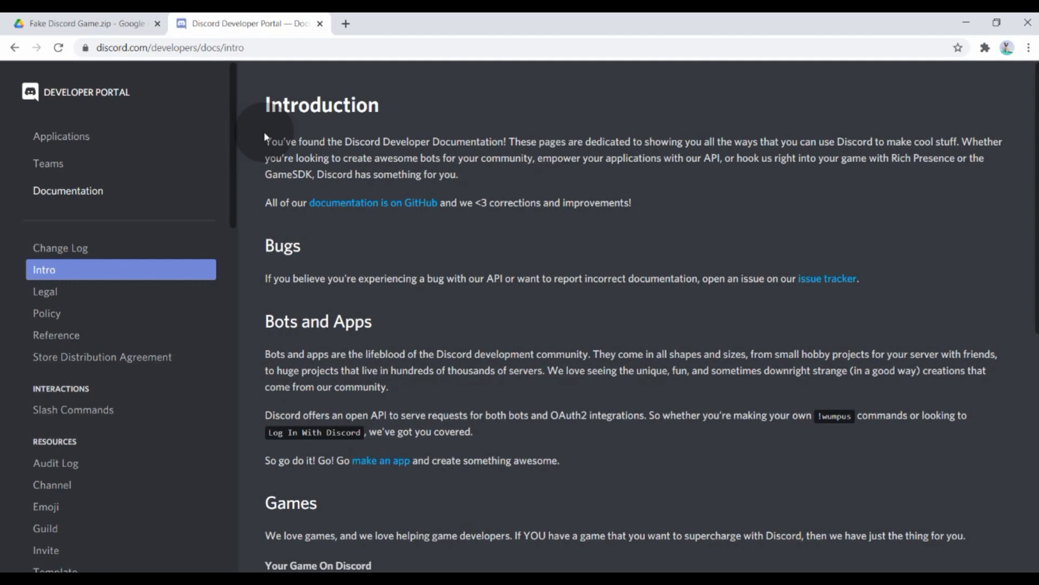
scroll(401, 181, "down", 5)
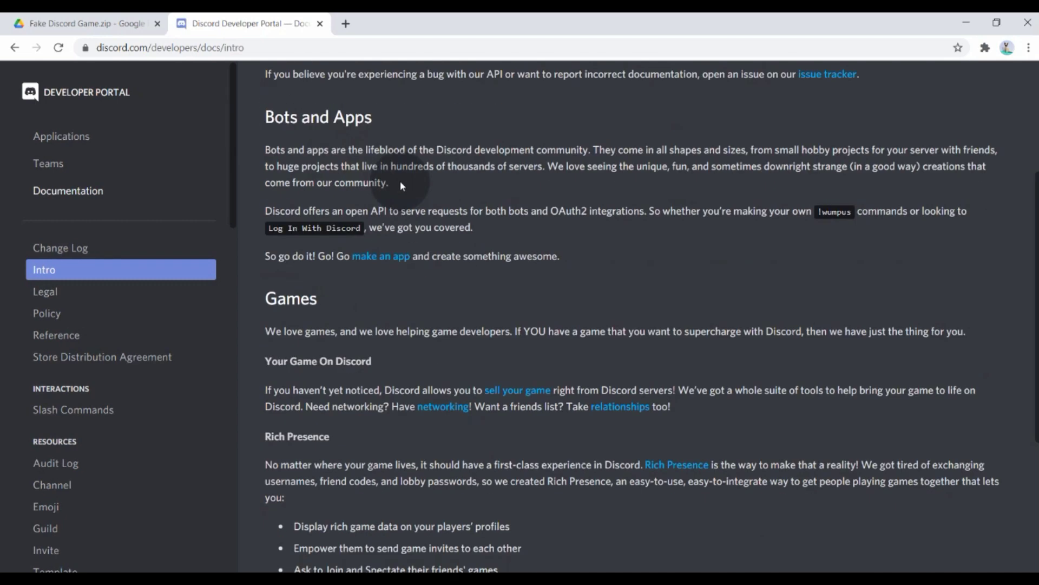
scroll(560, 250, "up", 5)
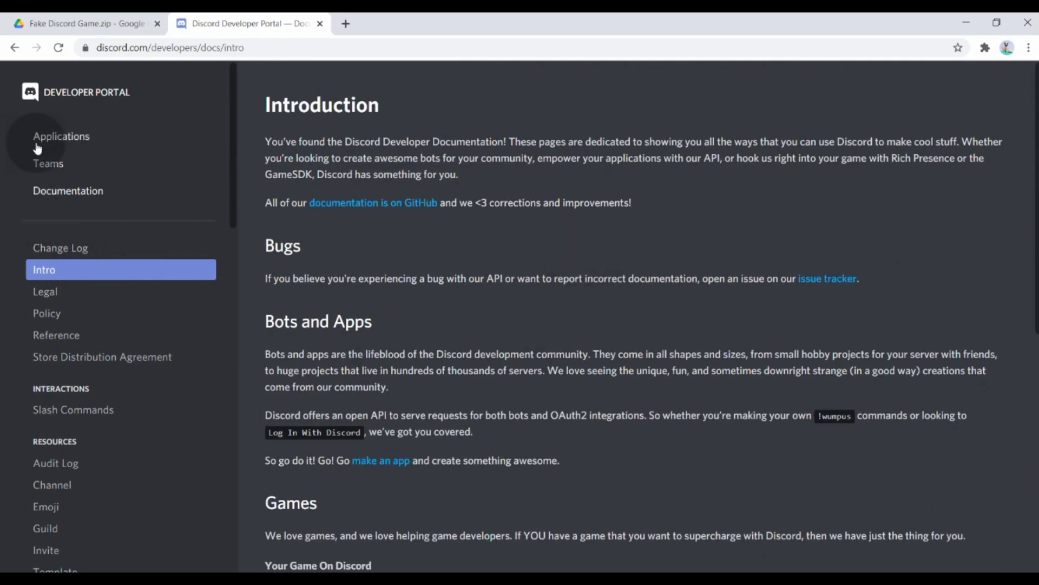
left_click(65, 137)
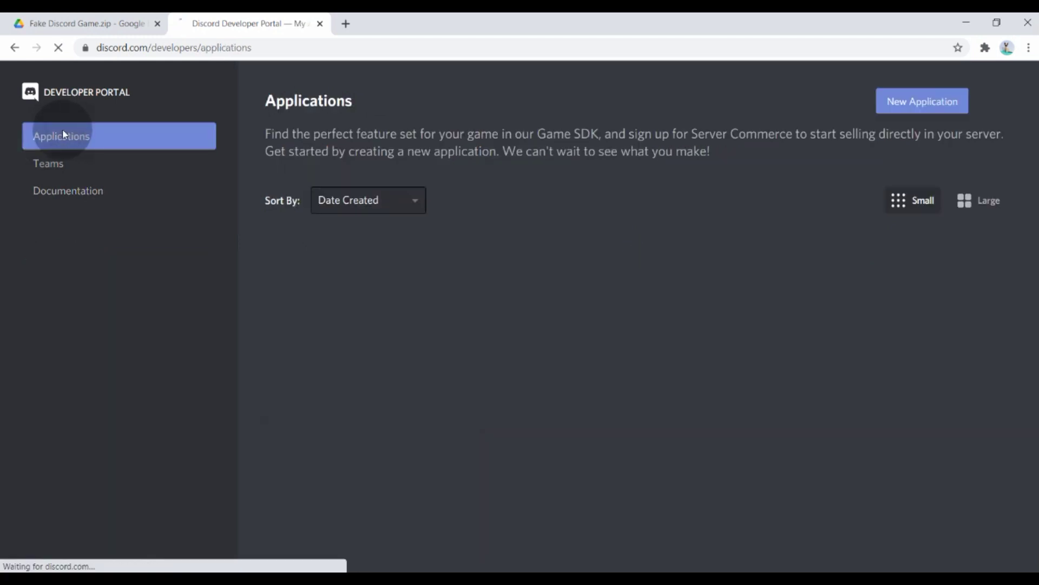
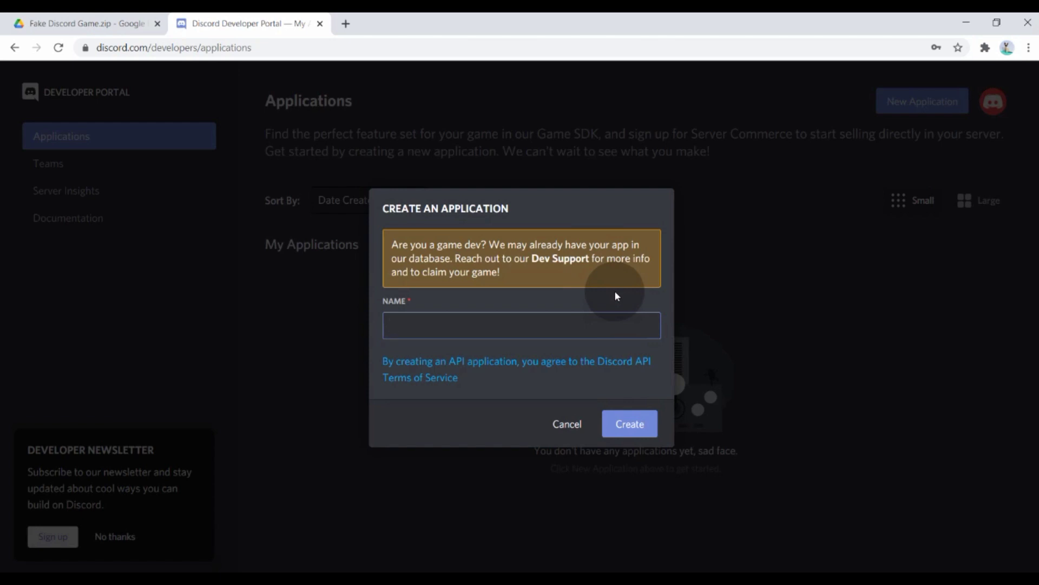
Name the new application "Main Jenglot" and create it.
left_click(404, 327)
type("Main Jenglot")
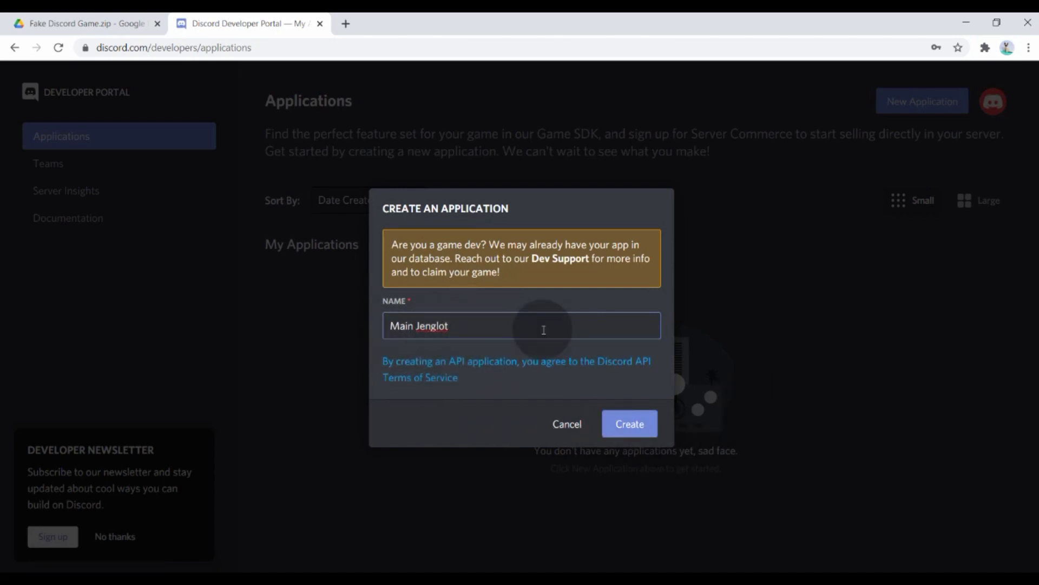
left_click(624, 426)
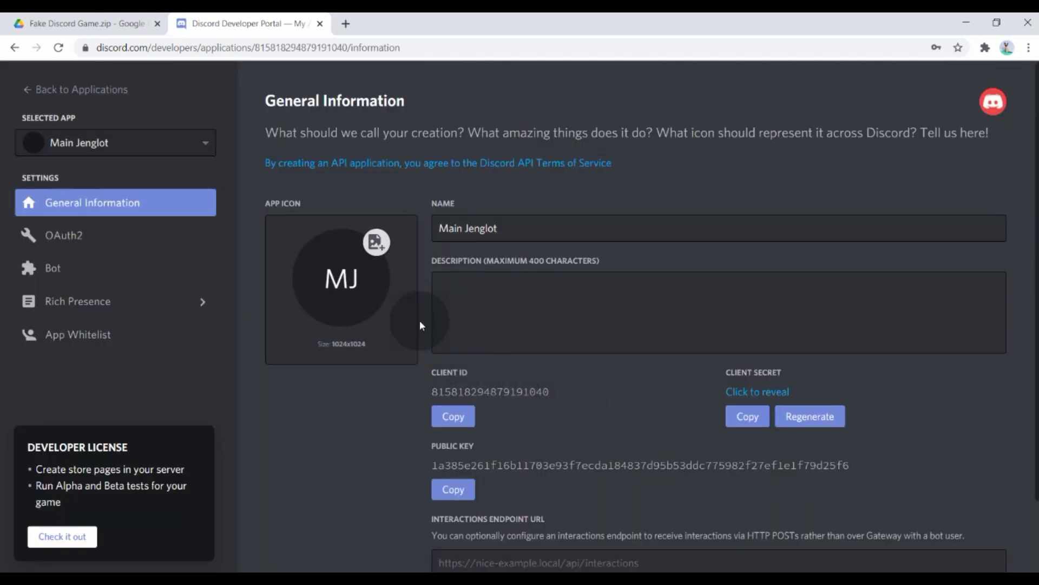
scroll(441, 290, "down", 2)
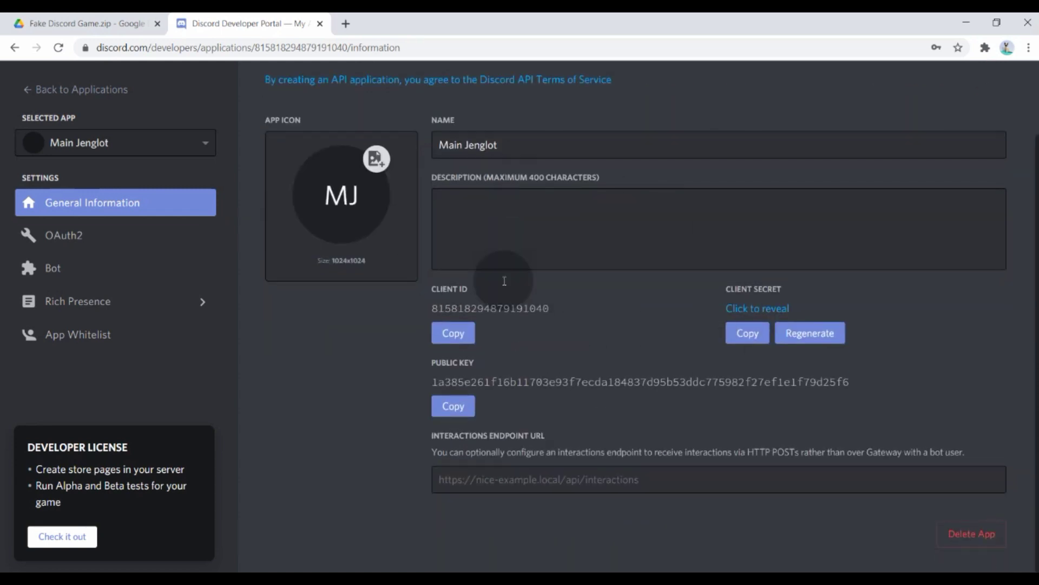
scroll(504, 278, "up", 2)
scroll(585, 260, "down", 2)
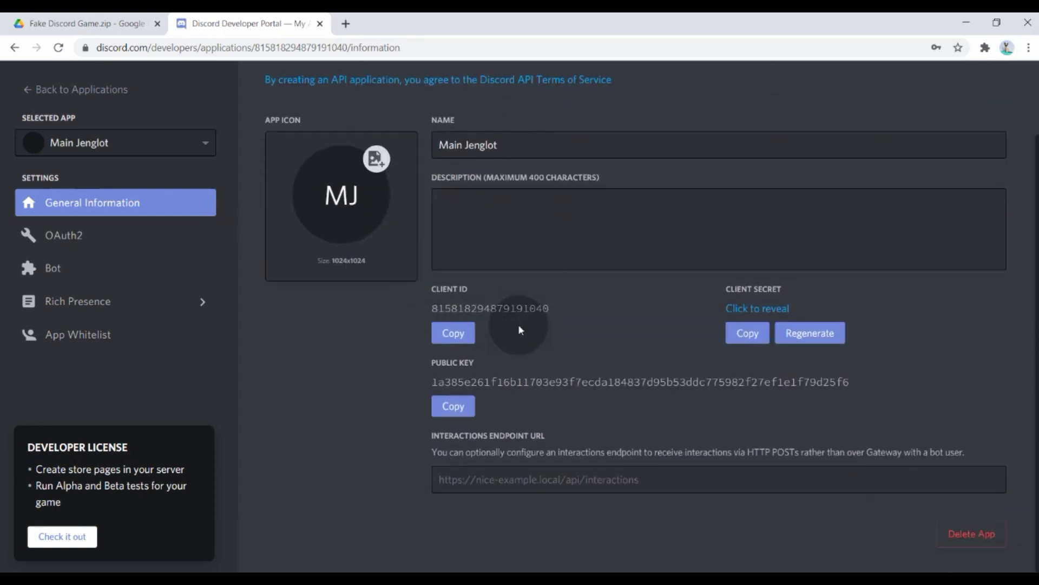
scroll(515, 267, "up", 2)
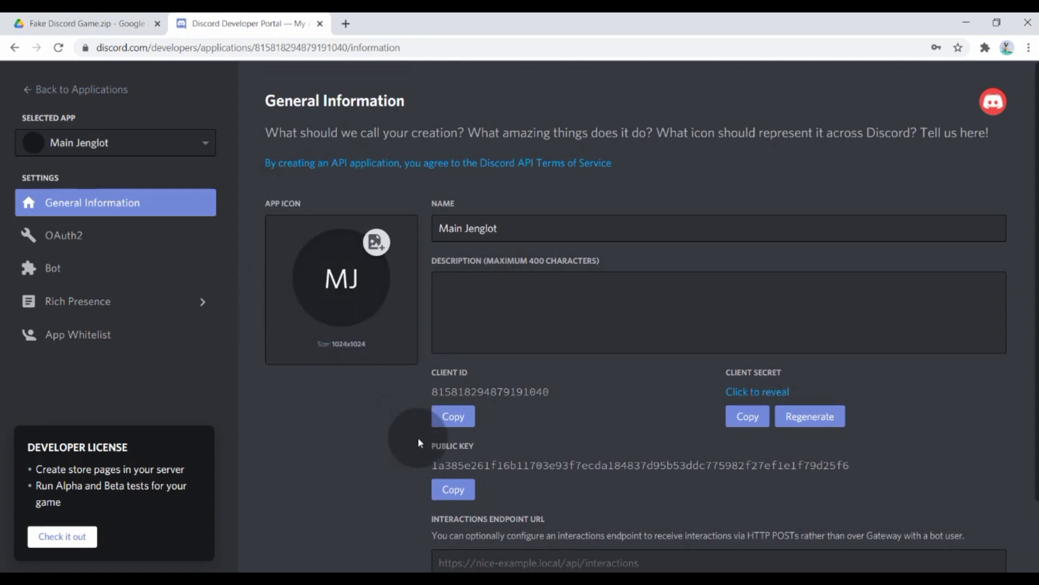
Download Fake Discord Game.zip from its Google Drive page and show the downloaded file in its folder.
left_click(91, 16)
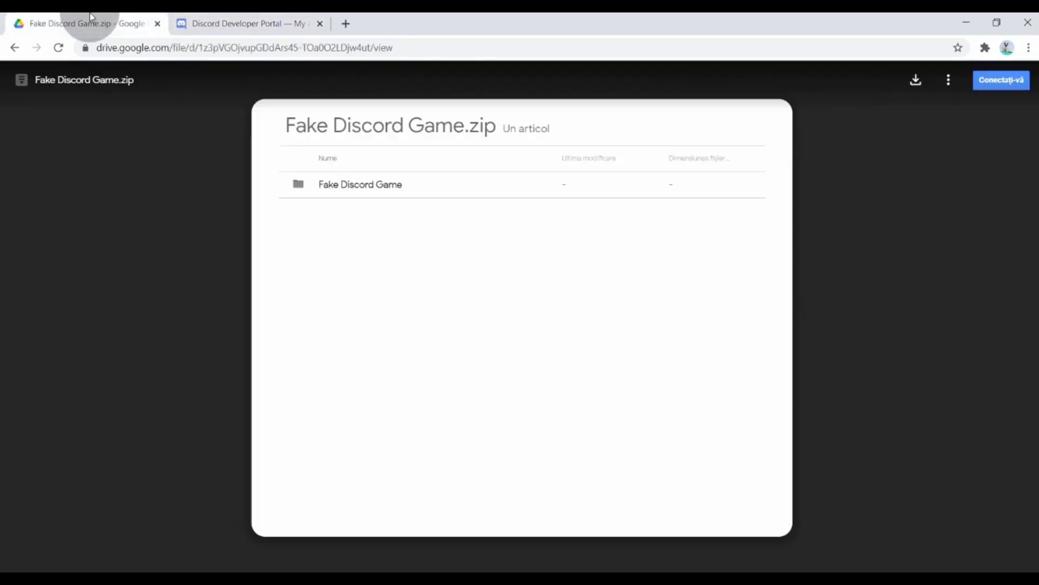
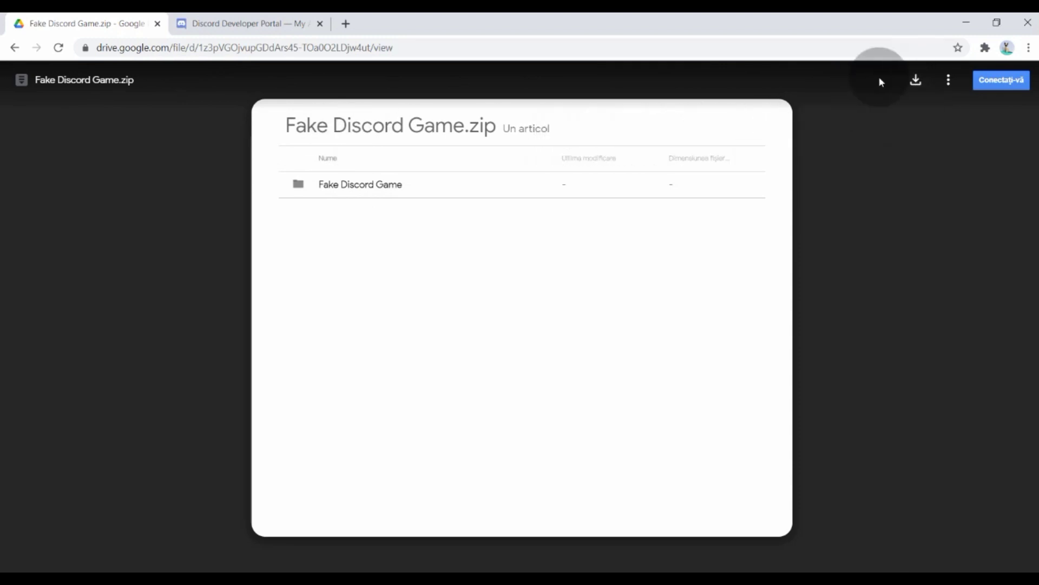
left_click(917, 84)
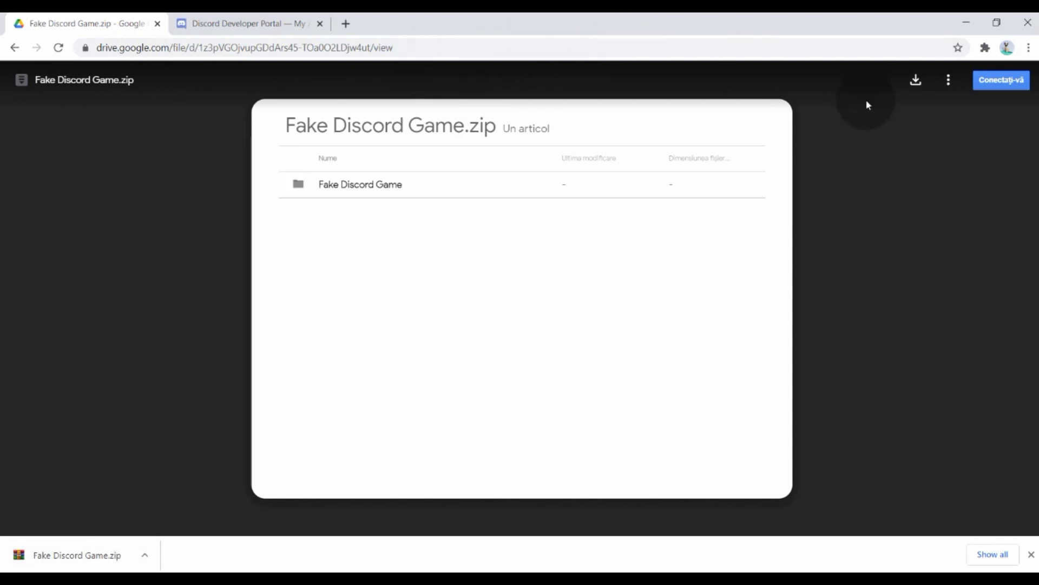
left_click(145, 555)
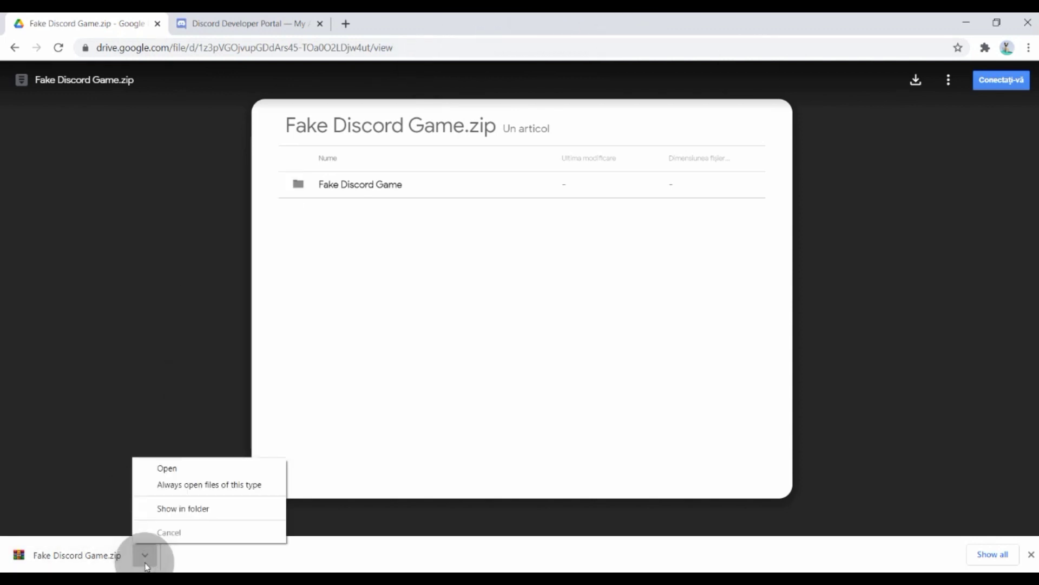
left_click(99, 347)
left_click(142, 555)
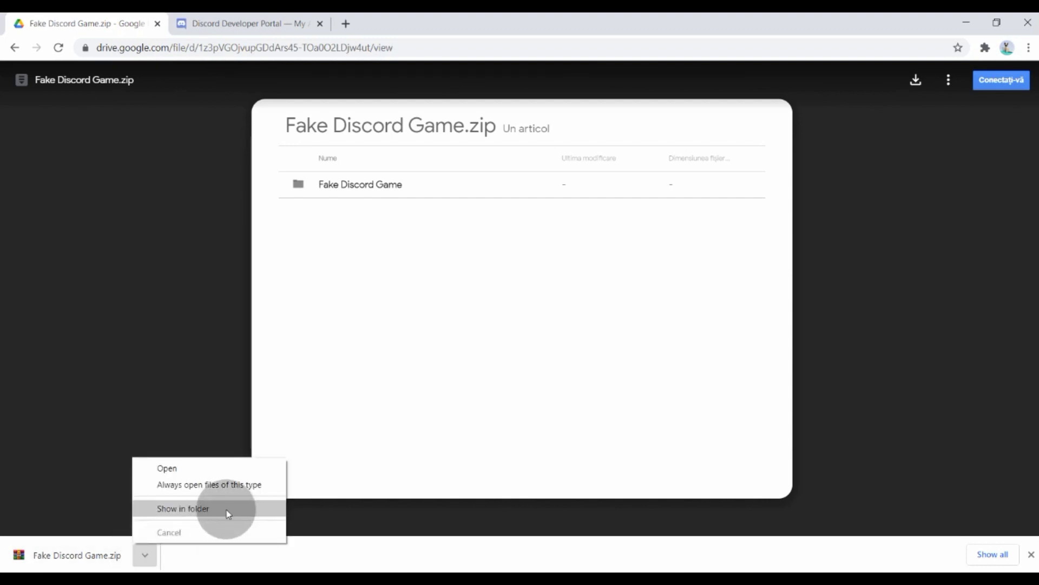
left_click(189, 511)
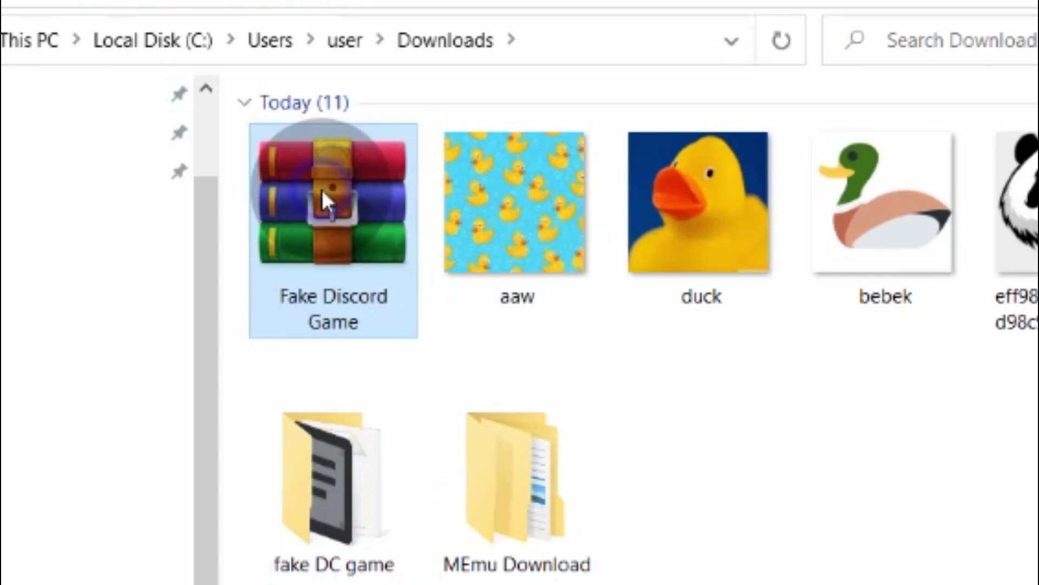
Extract the Fake Discord Game archive into the Downloads folder and open the extracted Fake Discord Game folder.
right_click(258, 236)
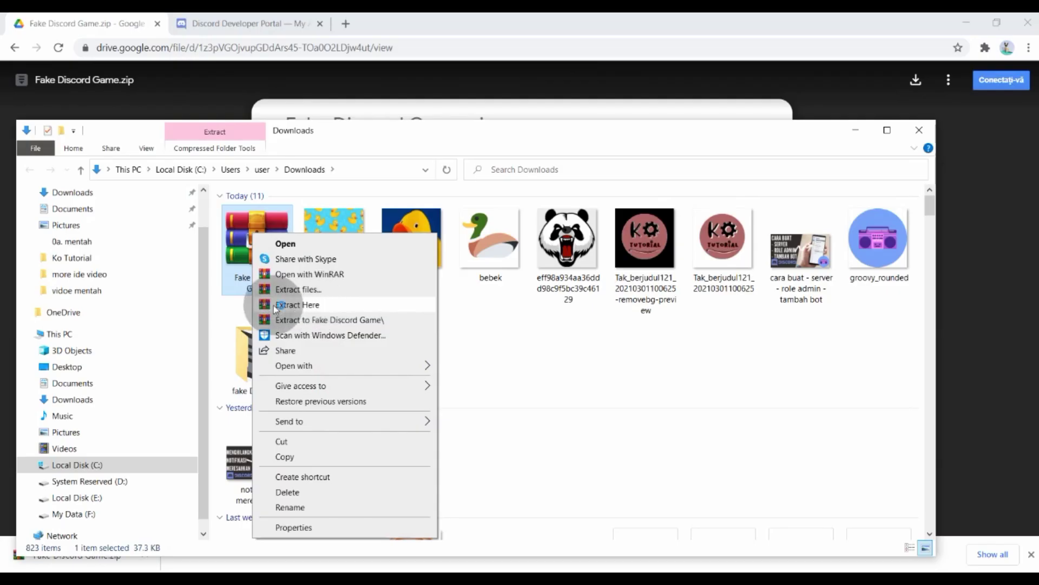
left_click(297, 305)
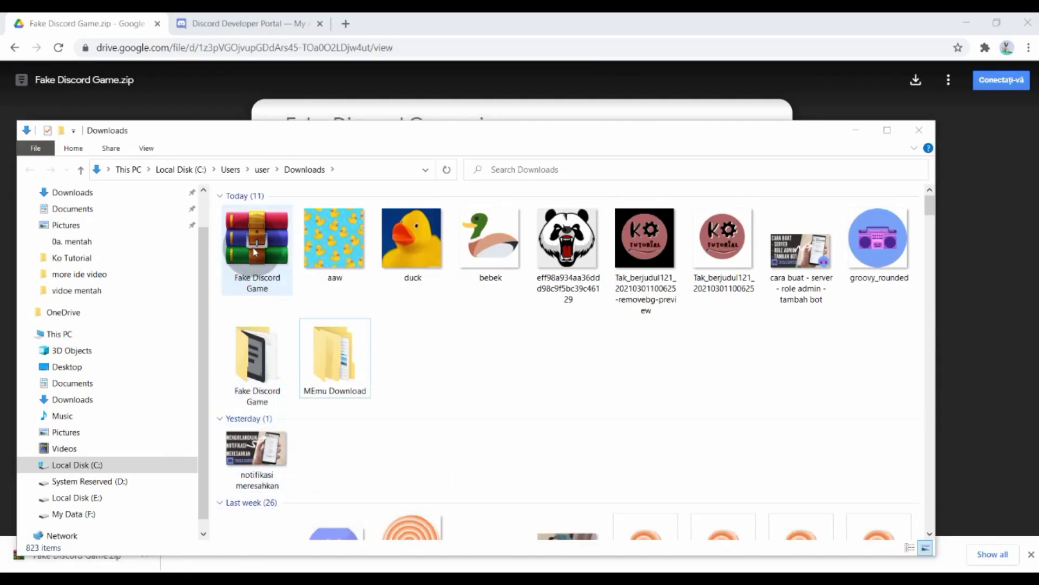
left_click(252, 356)
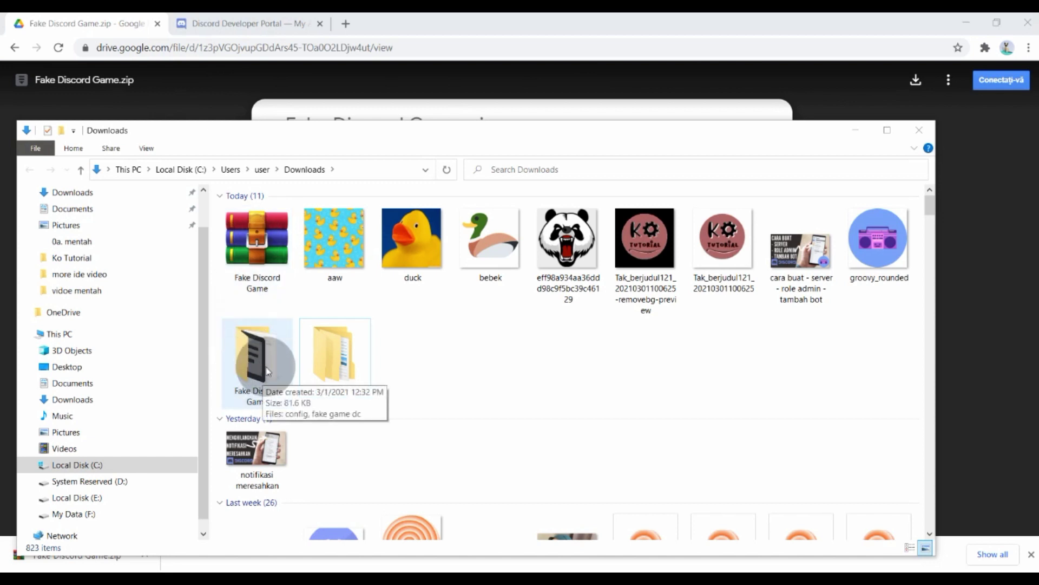
left_click(253, 388)
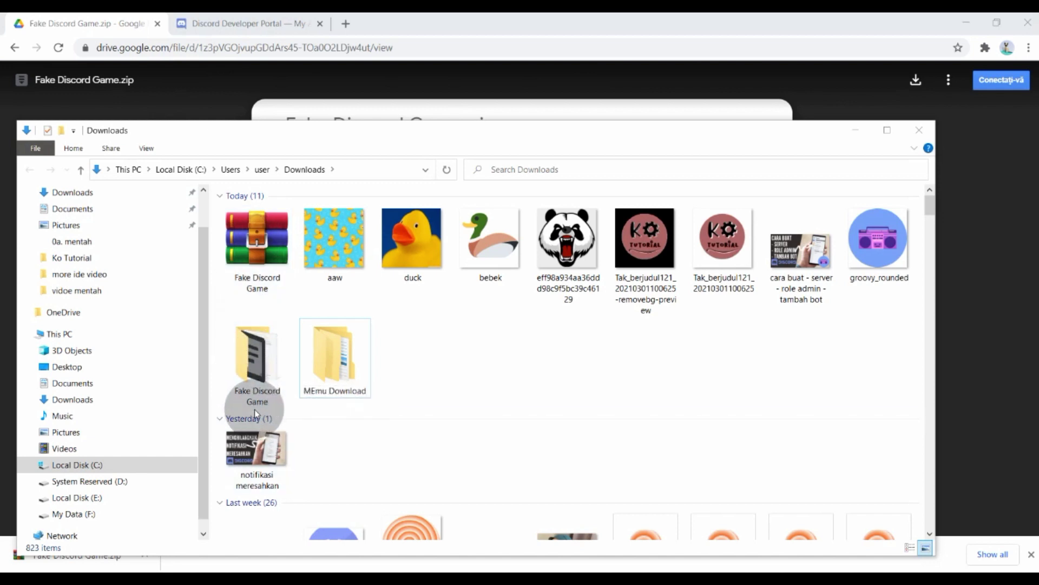
left_click(252, 360)
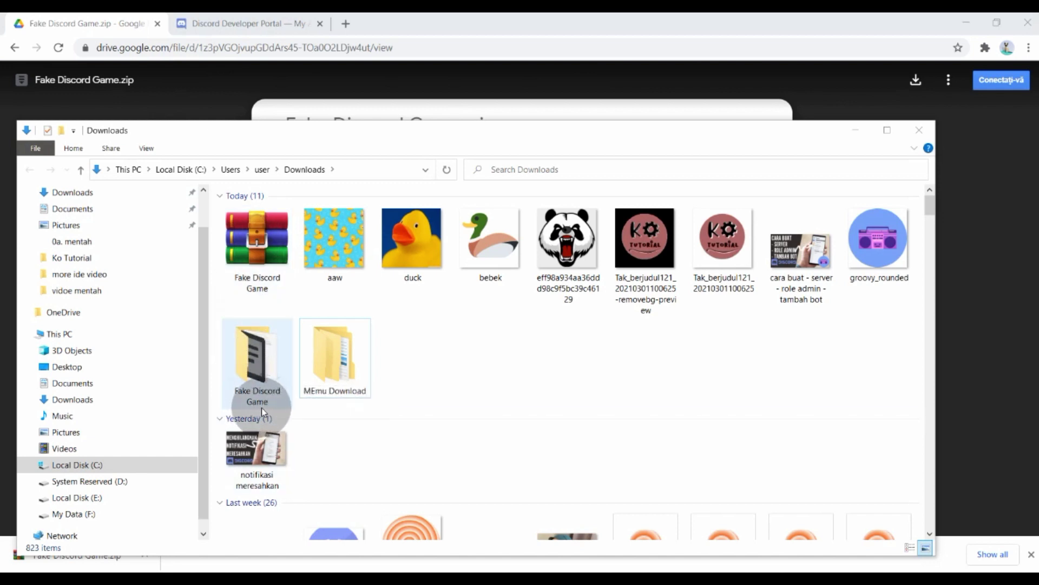
double_click(256, 355)
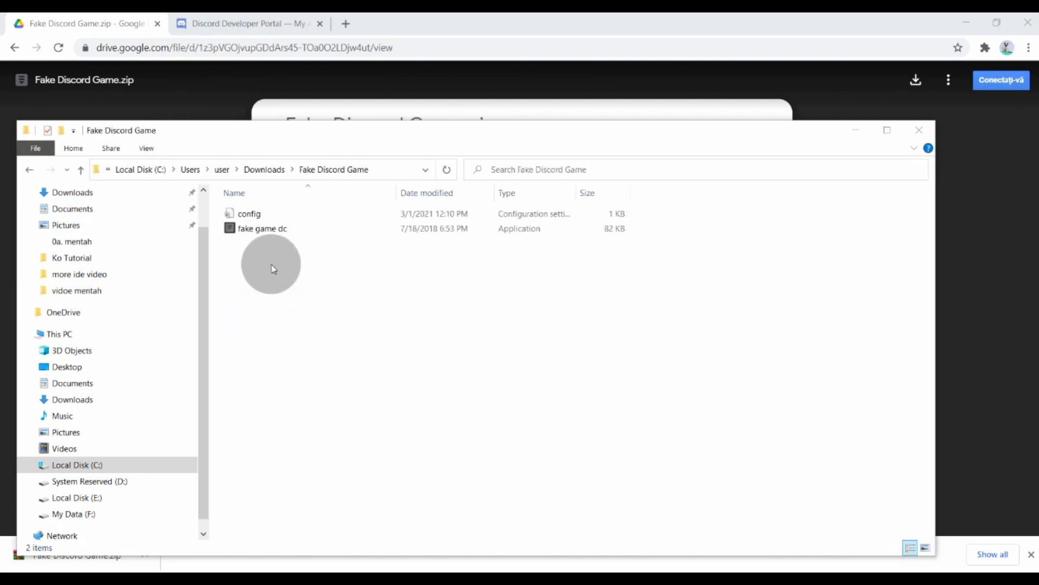
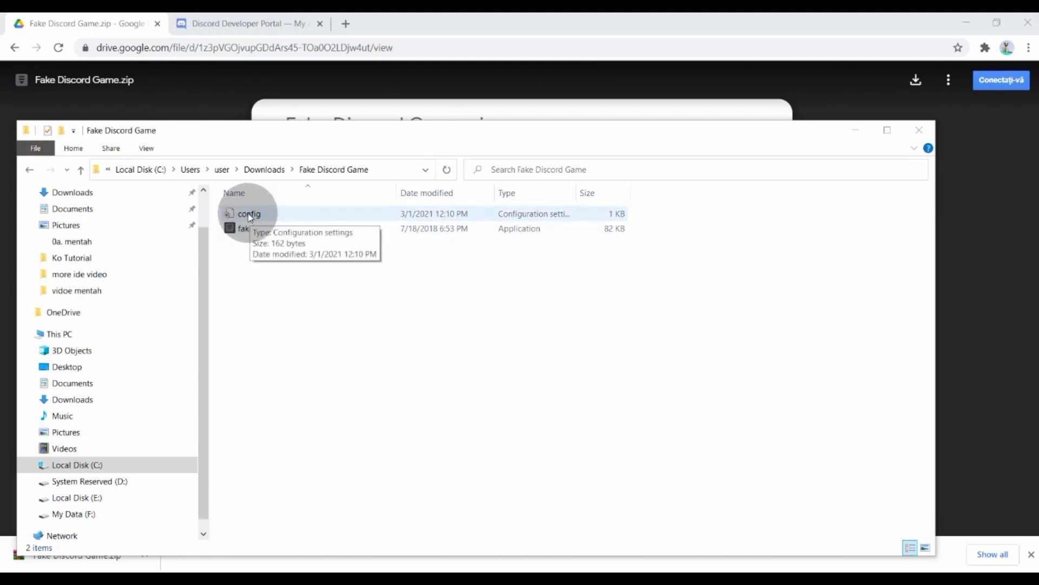
Open the config file from the Fake Discord Game folder in Notepad and move its window clear of the file list.
right_click(249, 215)
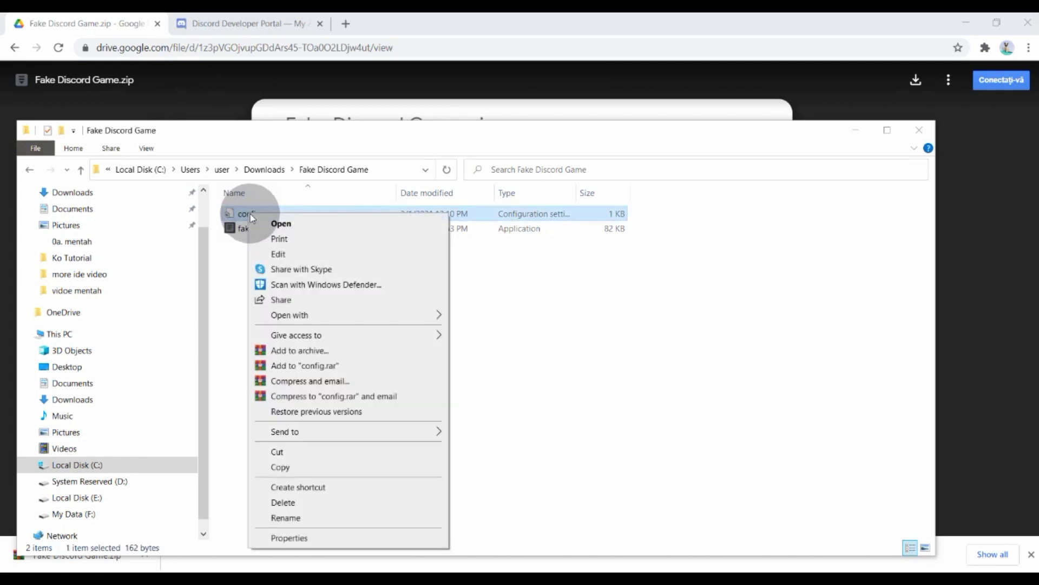
left_click(261, 221)
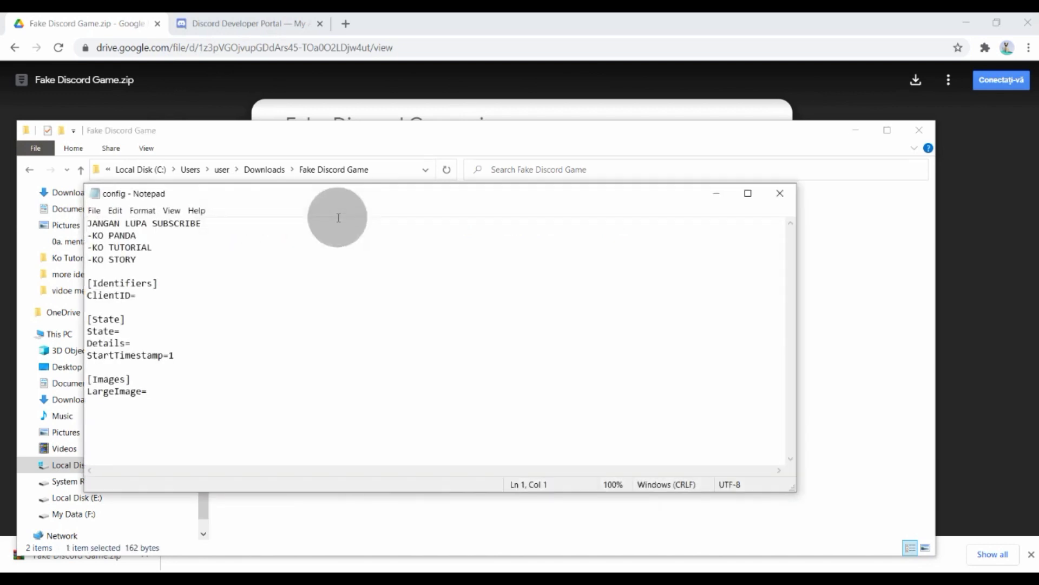
left_click_drag(284, 187, 472, 147)
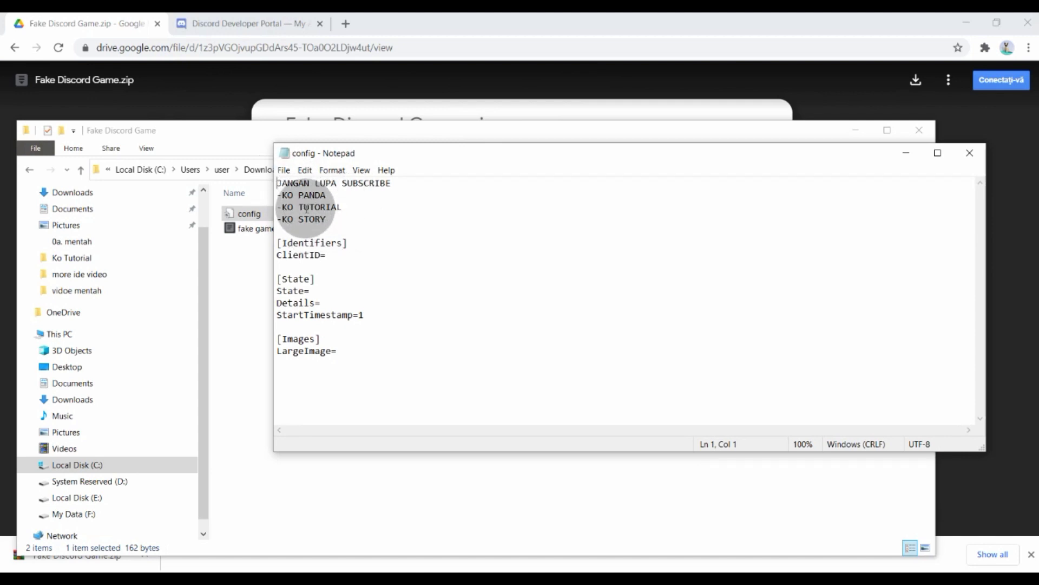
Copy the Main Jenglot application's client ID from the Discord Developer Portal and paste it as the ClientID value in the config file.
left_click(359, 252)
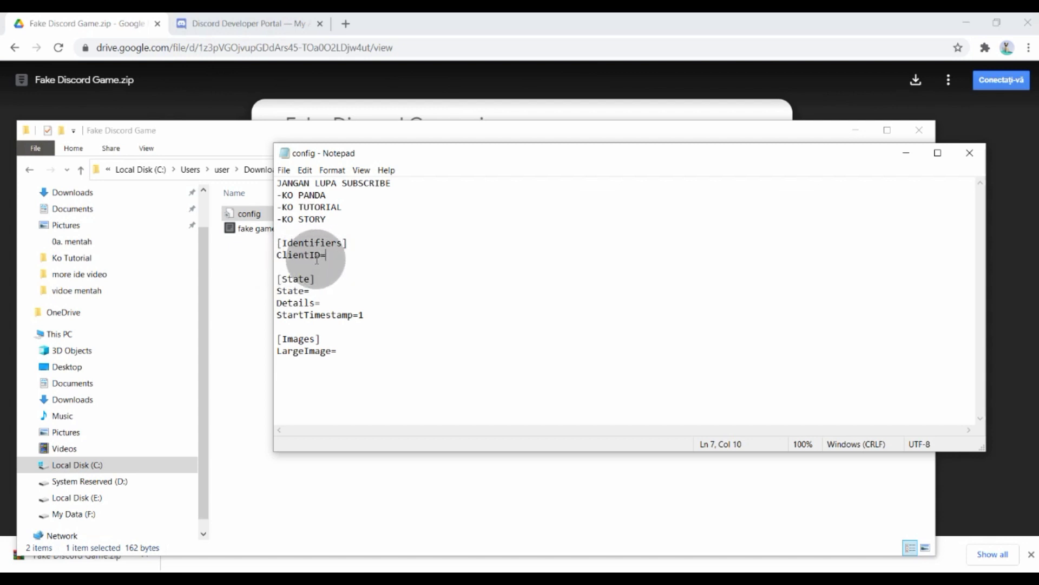
left_click(233, 23)
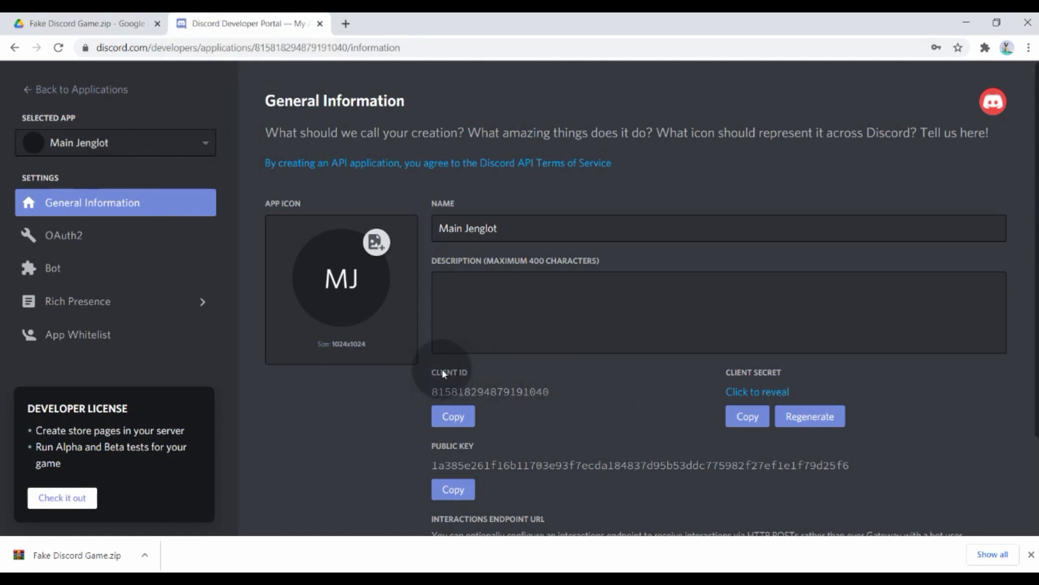
left_click_drag(431, 393, 529, 394)
right_click(528, 395)
left_click(541, 400)
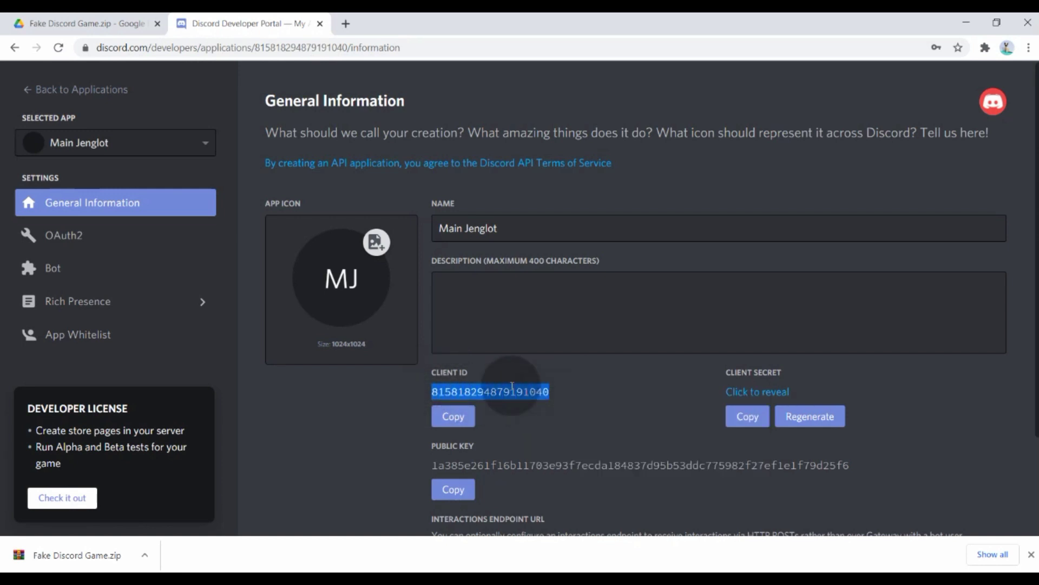
left_click(421, 549)
left_click(327, 261)
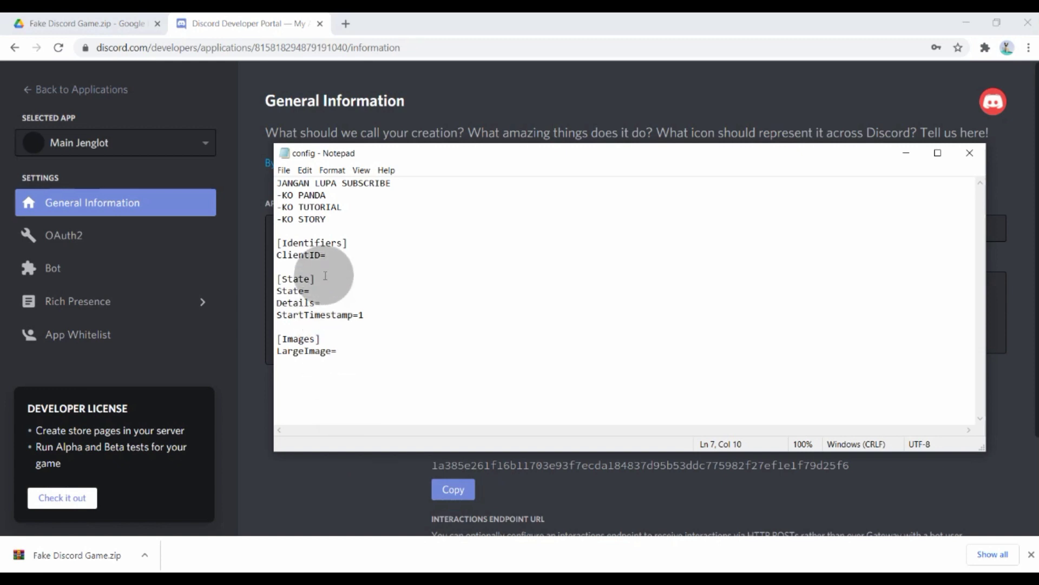
right_click(329, 255)
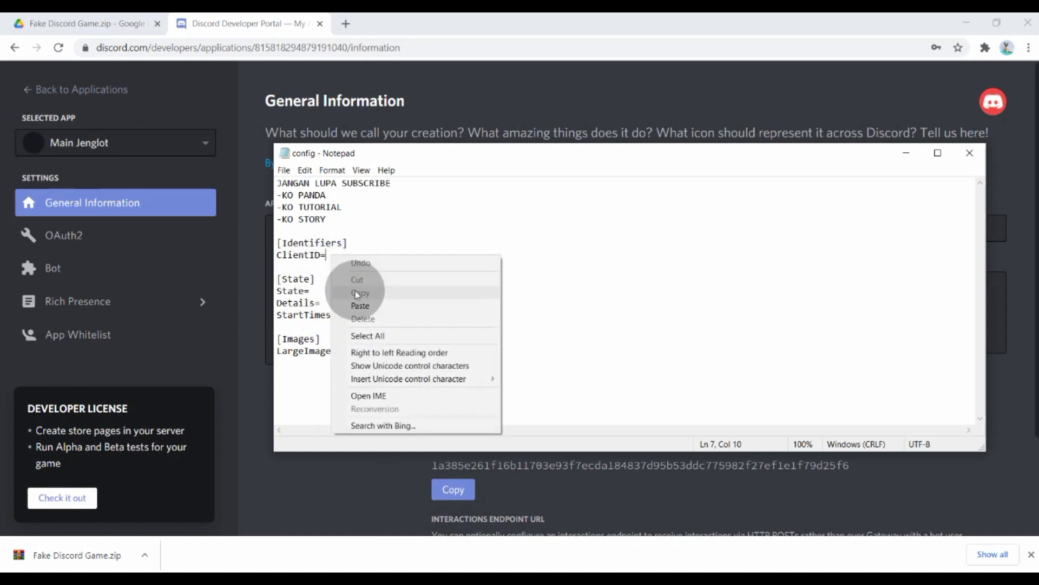
left_click(359, 306)
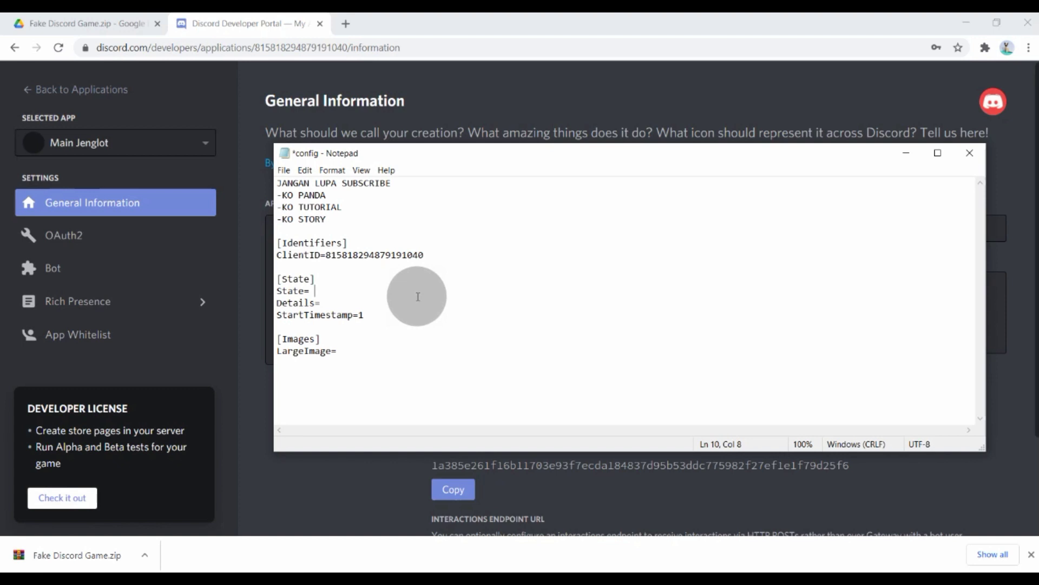
Set State to "Main Jenglot" and Details to "jangan di tiru adegan berbahaya" in the config file.
type("Main Jenglo")
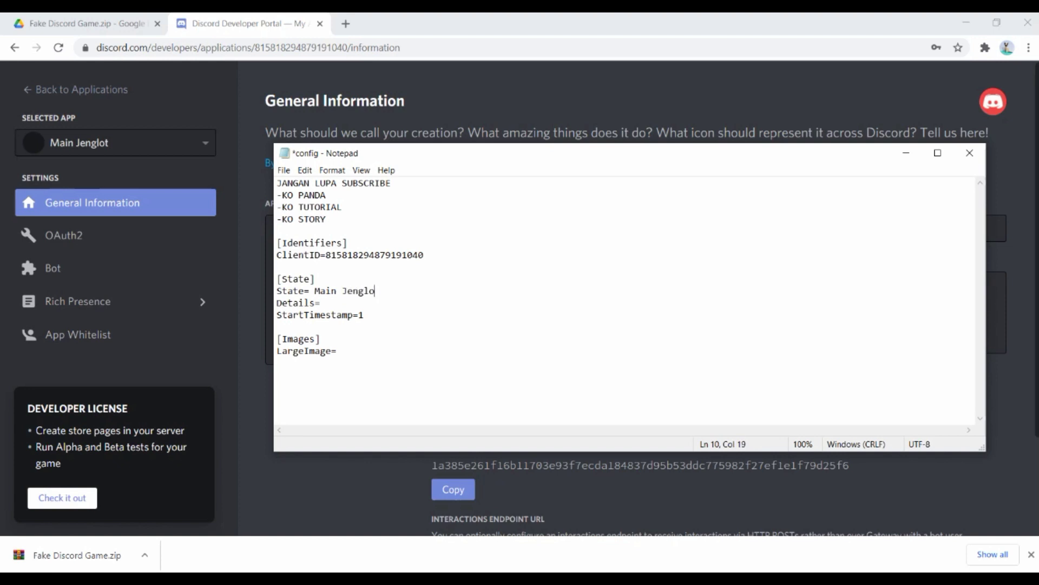
type("t")
key("Down")
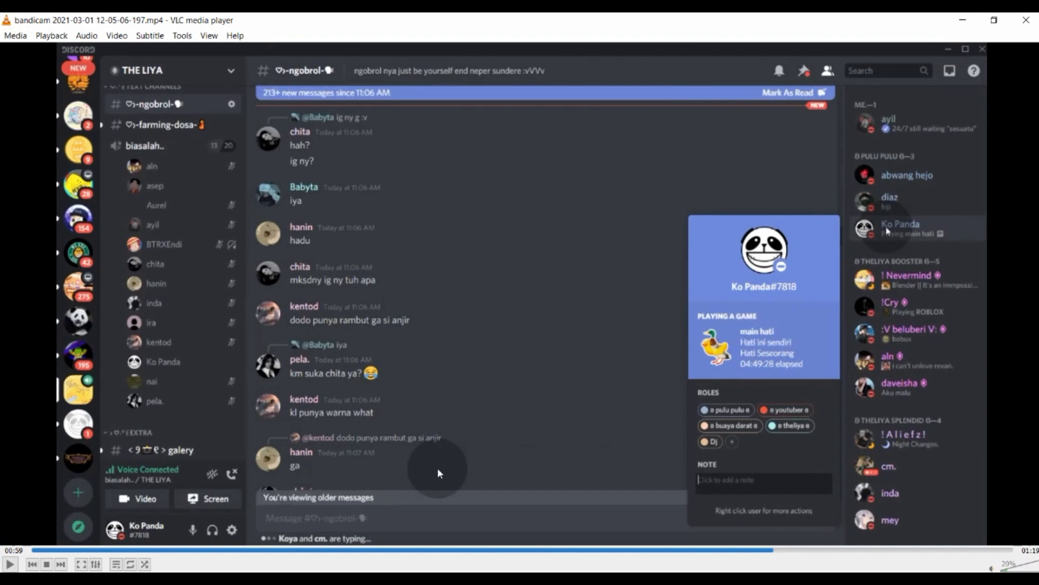
left_click(385, 578)
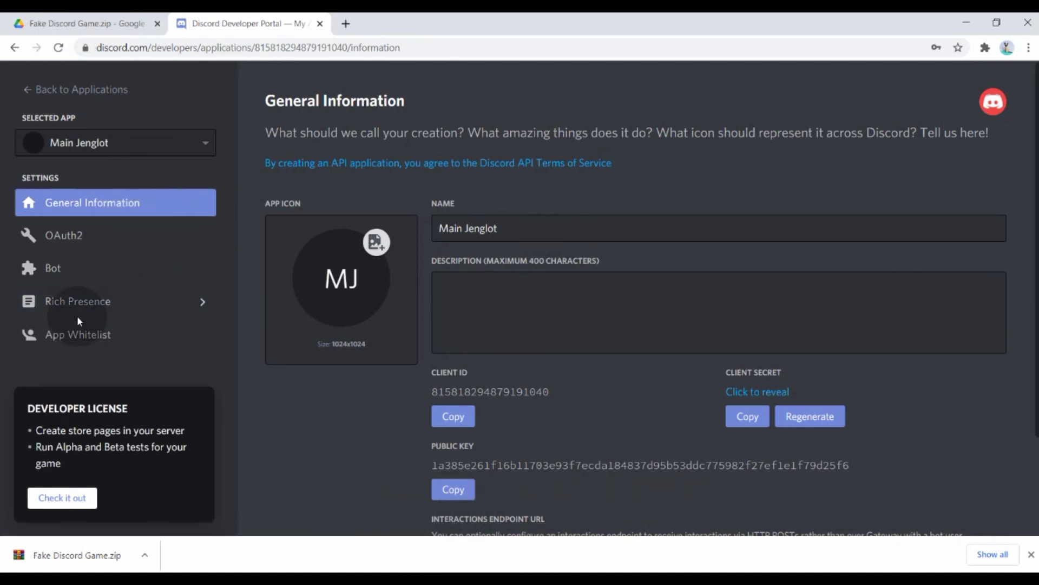
Add the jenglot image from Downloads to the Rich Presence art assets of the Main Jenglot application in the Discord Developer Portal.
left_click(45, 304)
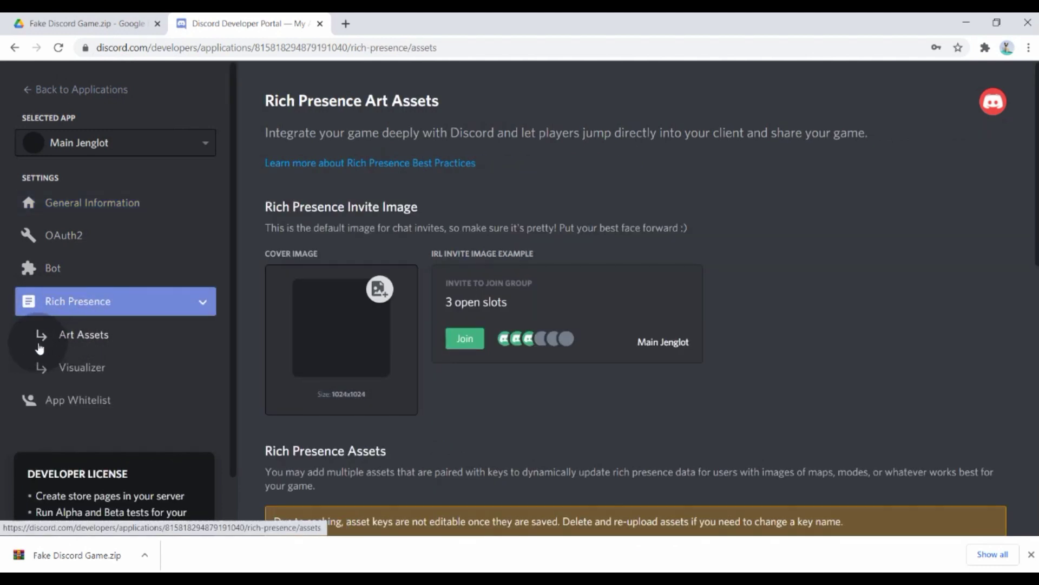
scroll(471, 338, "down", 3)
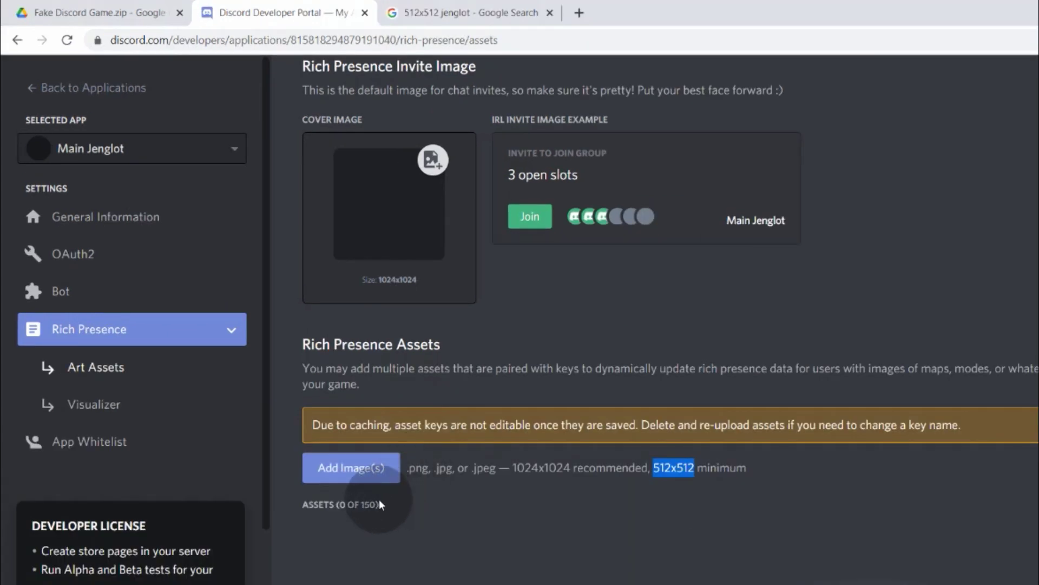
left_click(343, 398)
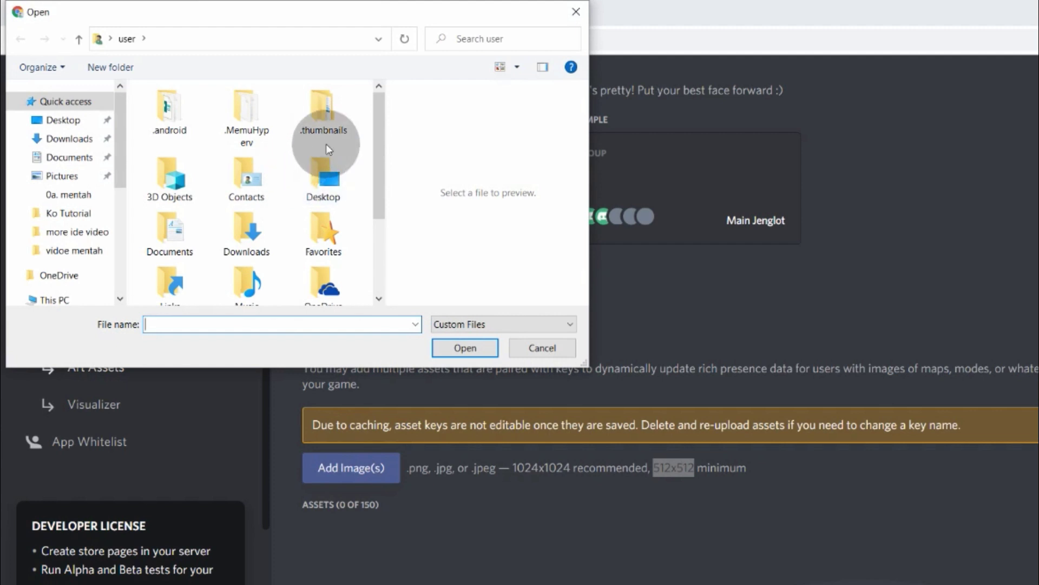
left_click(65, 139)
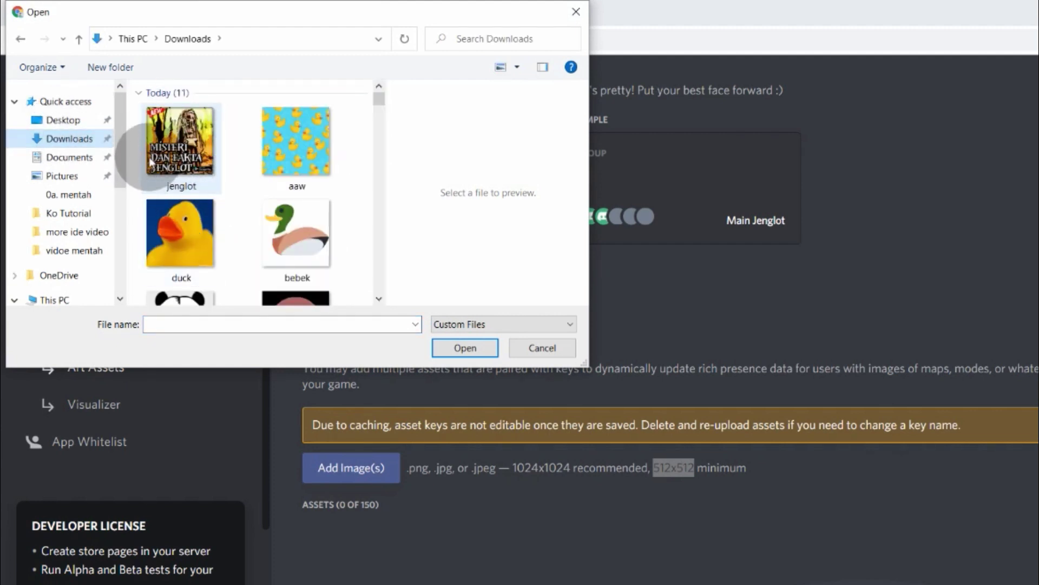
mouse_move(183, 192)
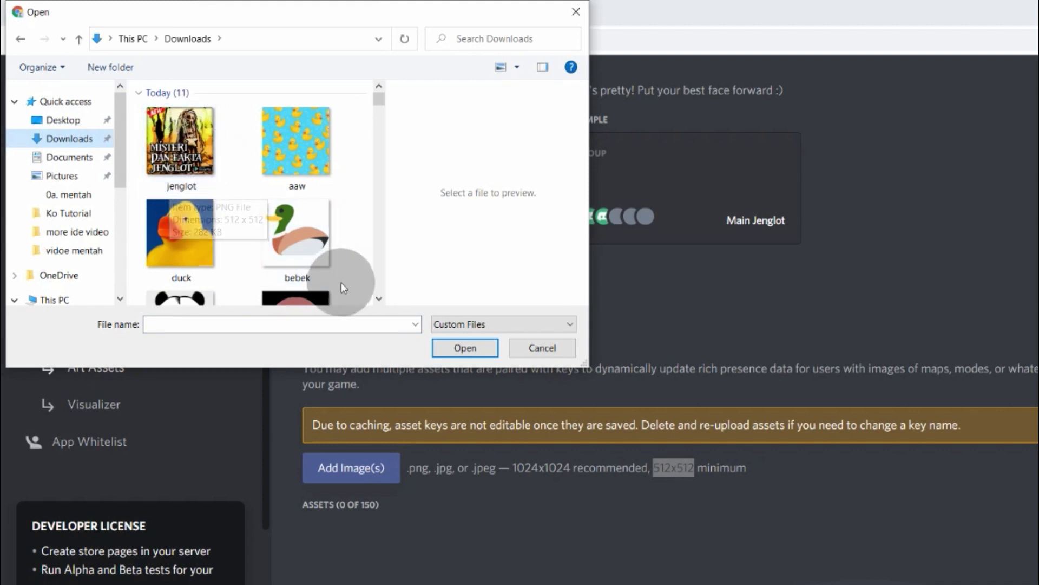
left_click(154, 140)
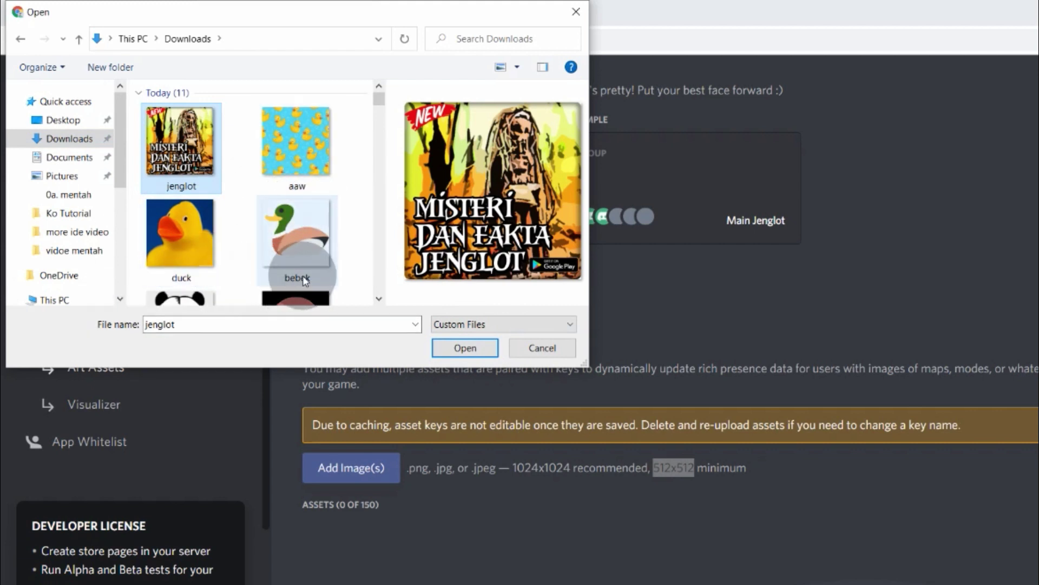
mouse_move(301, 277)
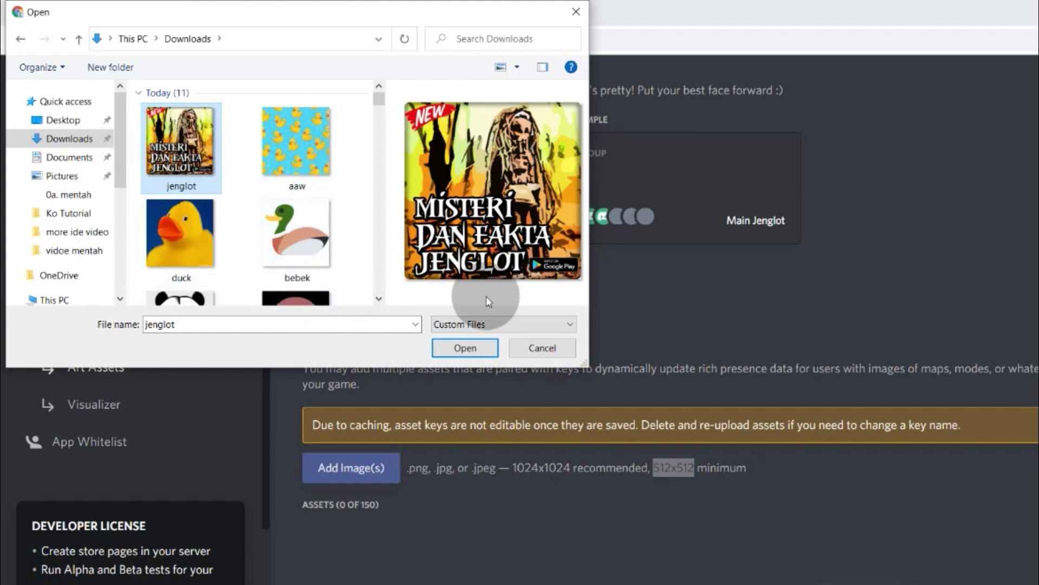
left_click(463, 348)
scroll(466, 345, "down", 1)
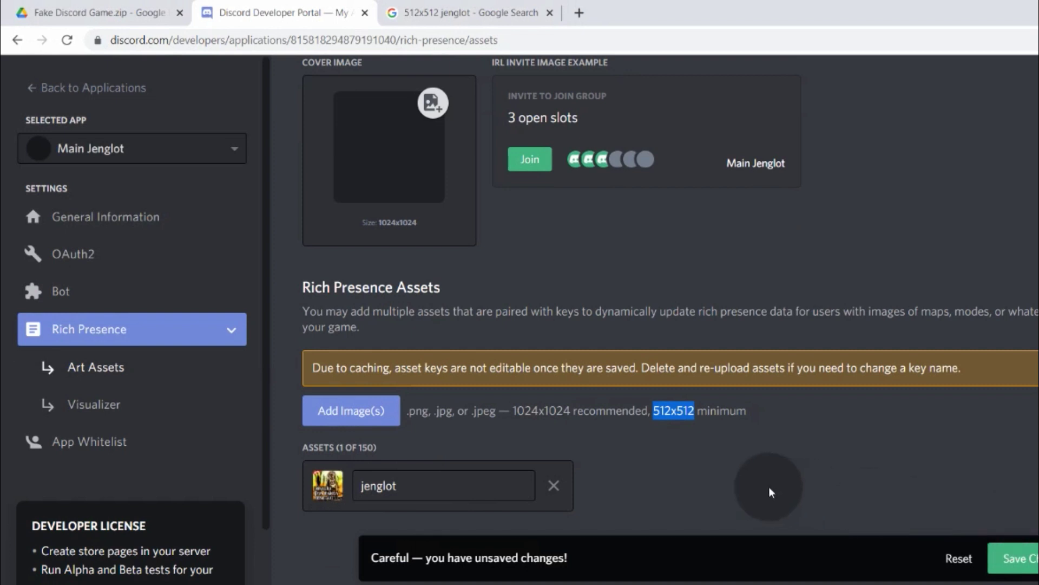
left_click(492, 417)
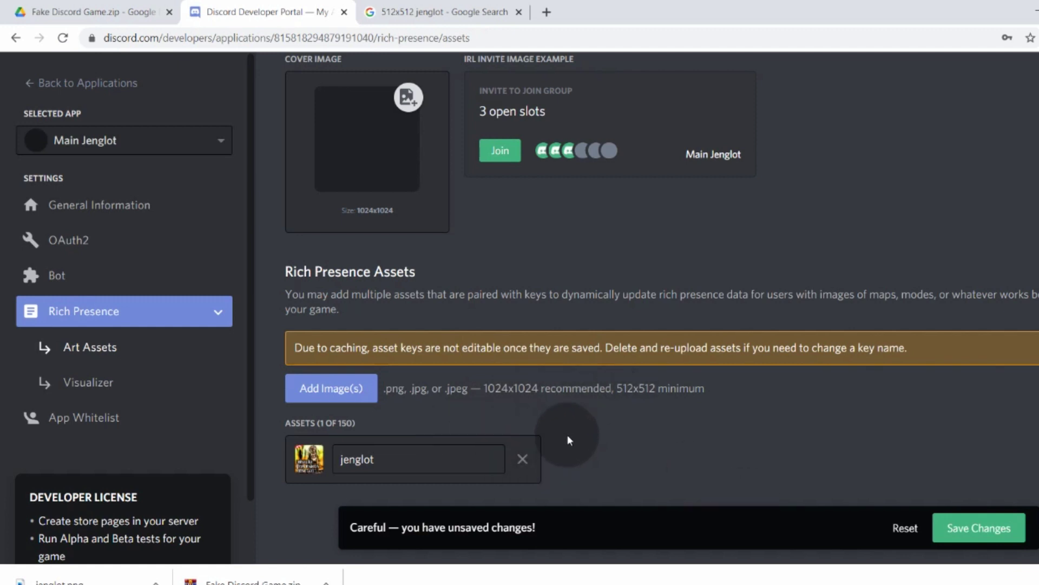
Add the bebek image from Downloads as a second Rich Presence asset and save the changes.
left_click(331, 388)
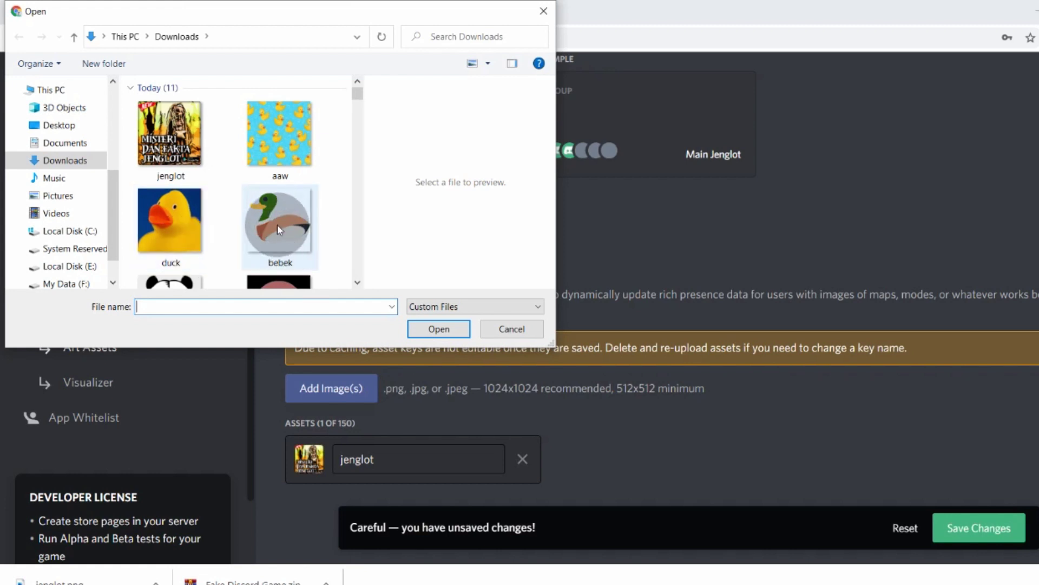
scroll(250, 184, "down", 2)
scroll(250, 184, "up", 2)
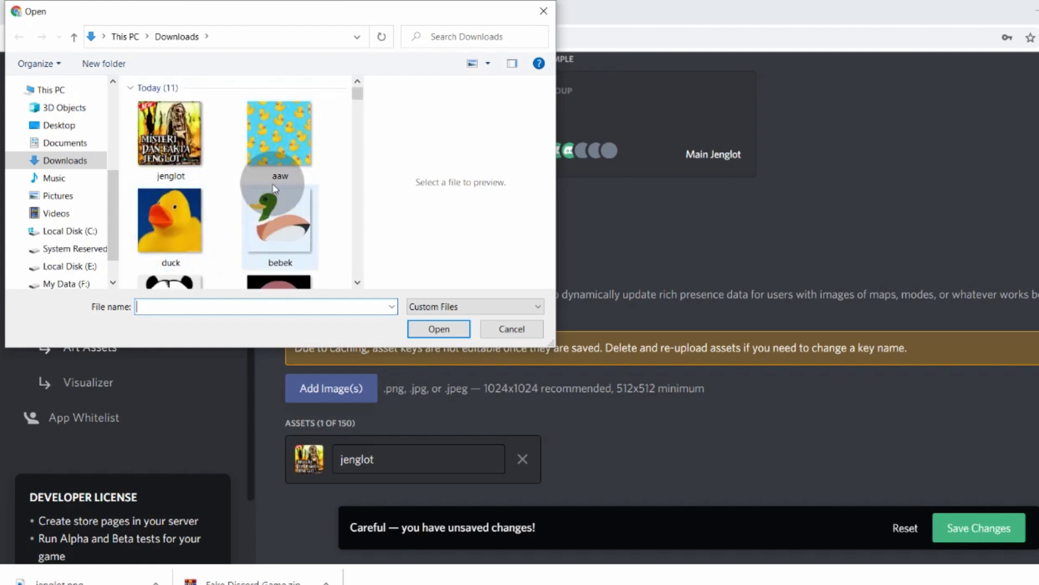
left_click(268, 230)
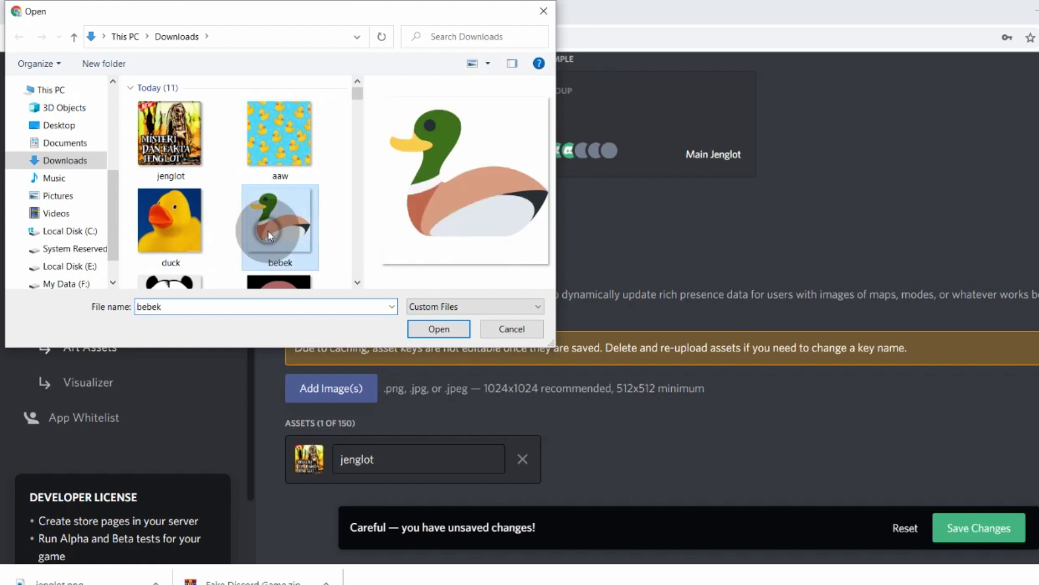
left_click(442, 332)
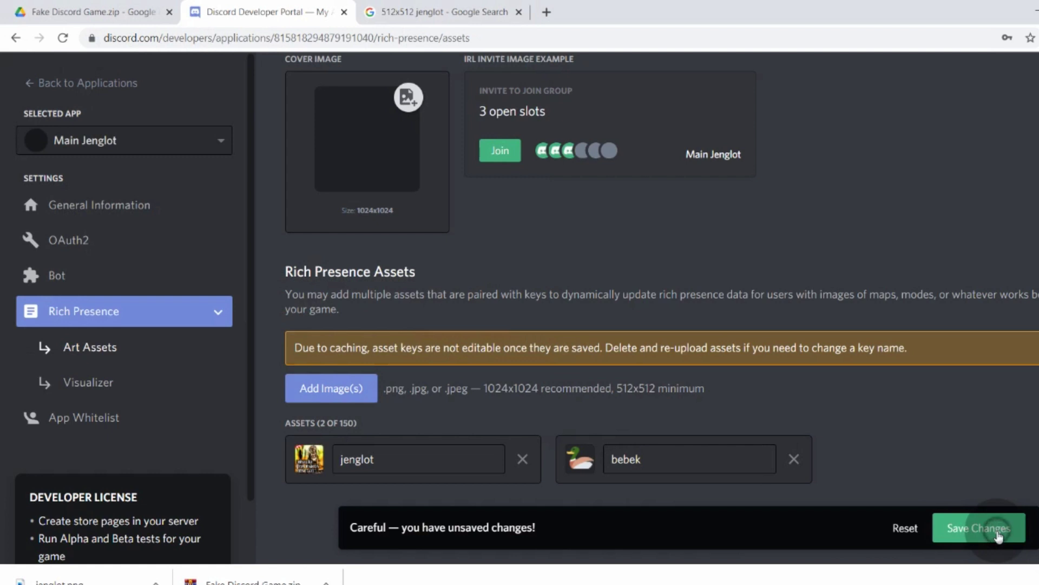
left_click(998, 536)
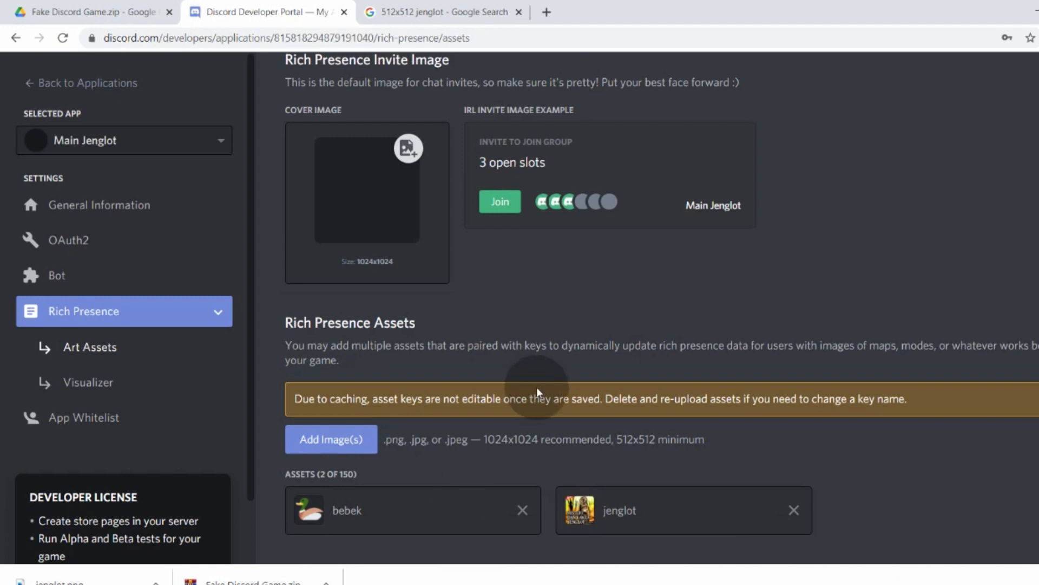
Set LargeImage to jenglot in the Notepad config file, then save the file and close it.
mouse_move(417, 584)
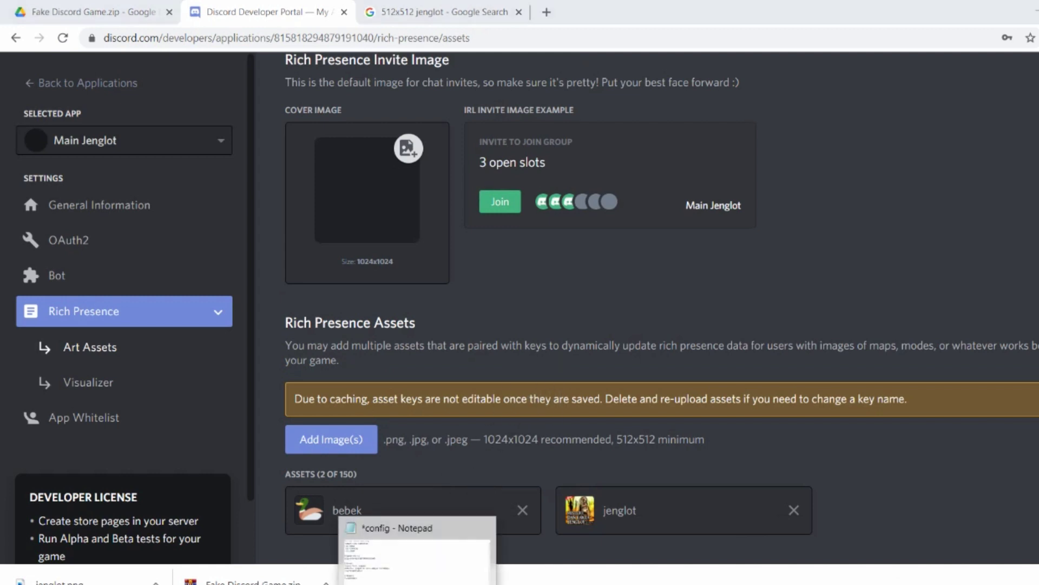
left_click(417, 557)
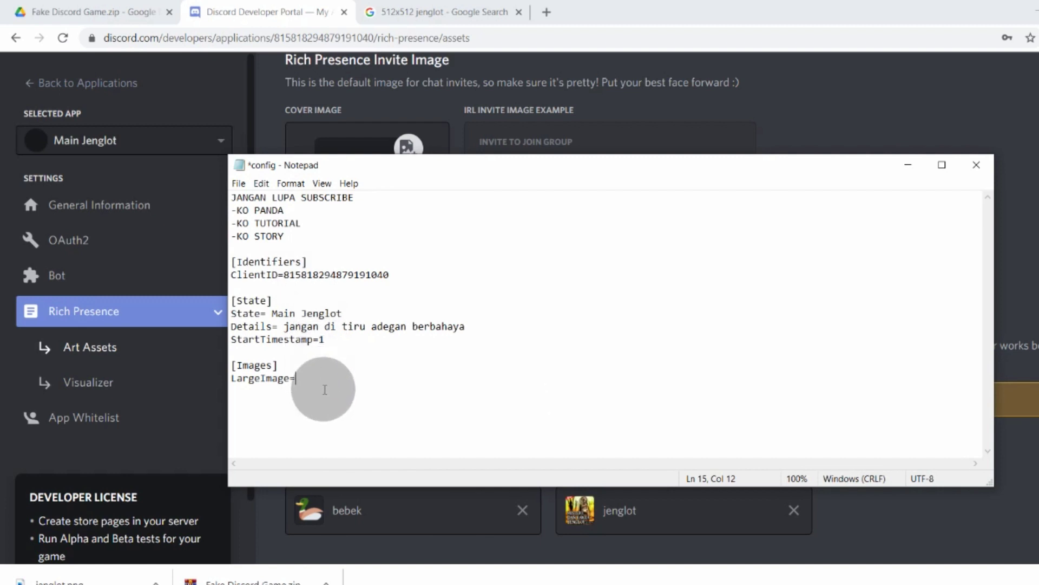
type("jenglot")
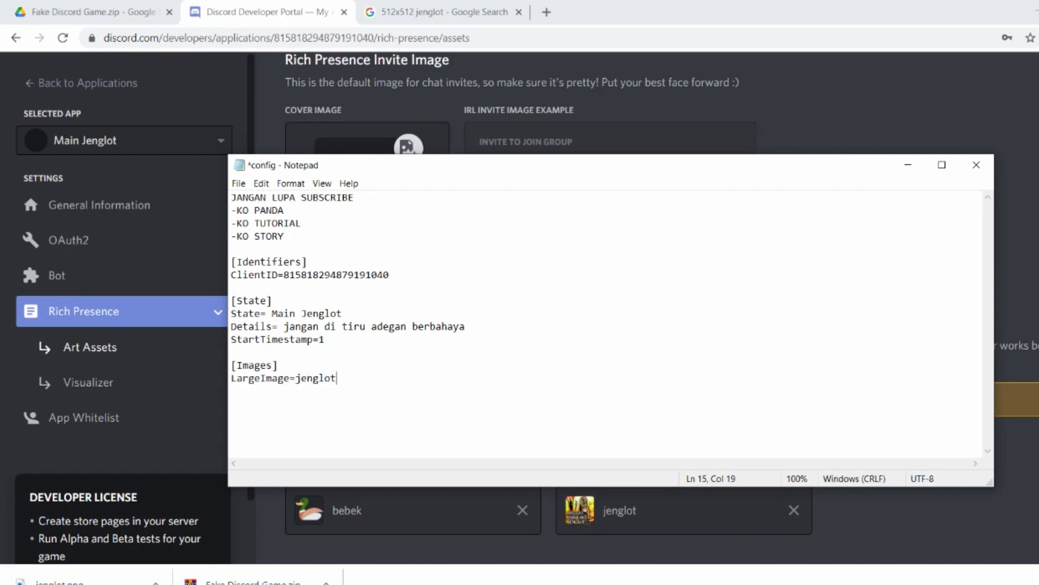
left_click_drag(487, 164, 467, 108)
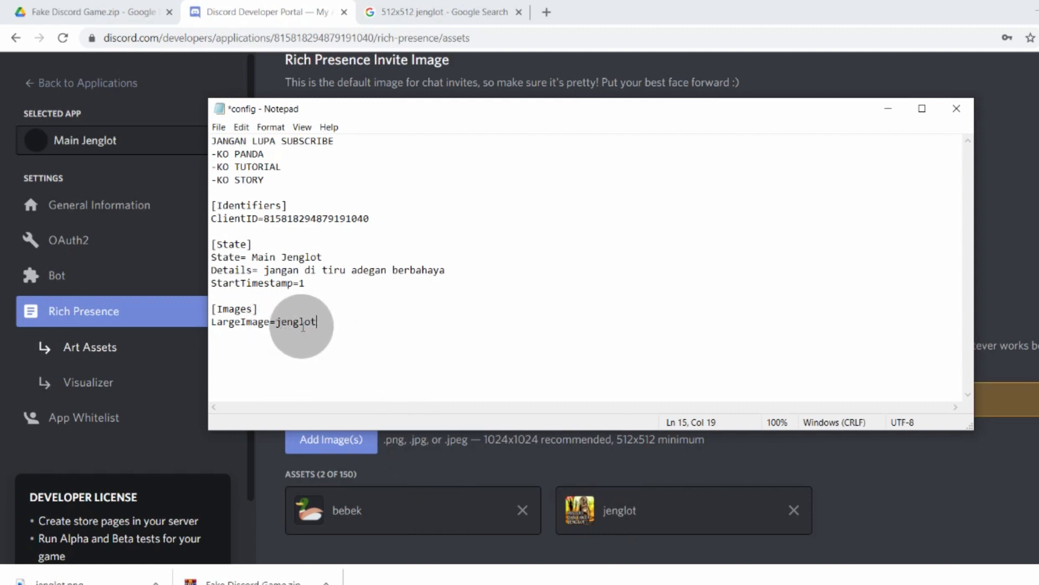
left_click_drag(317, 323, 280, 324)
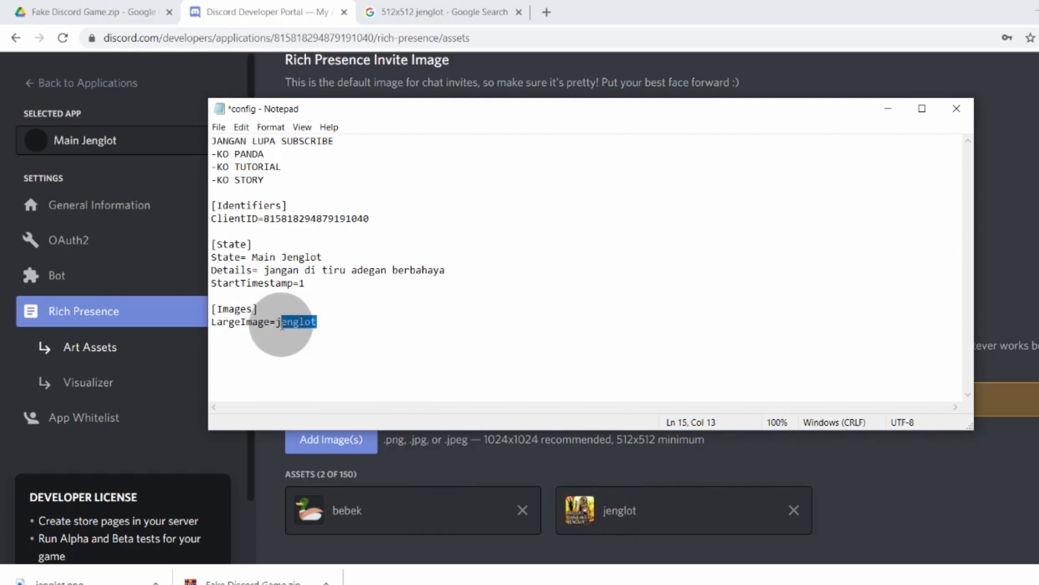
left_click(319, 322)
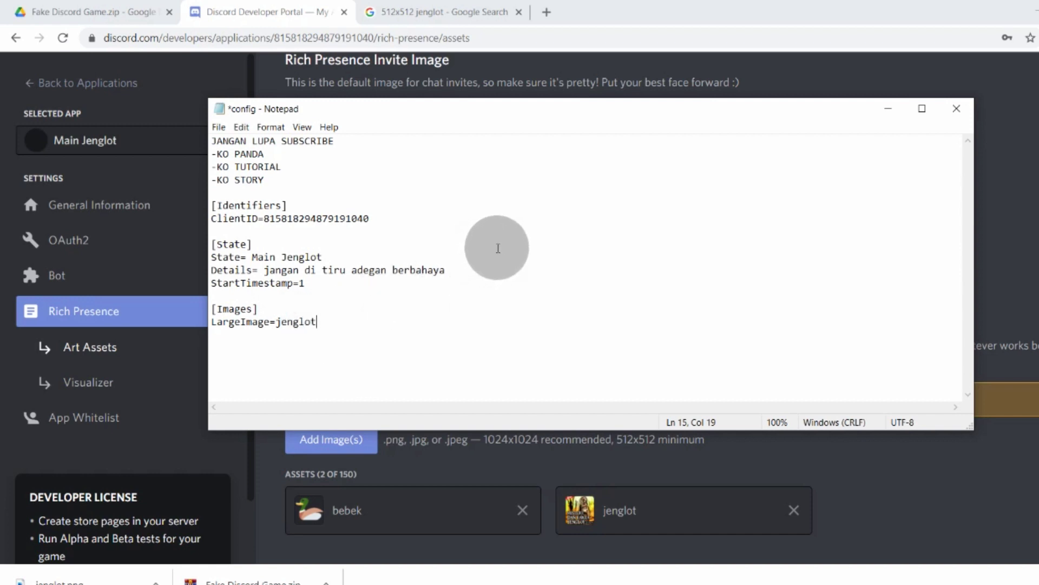
left_click(953, 112)
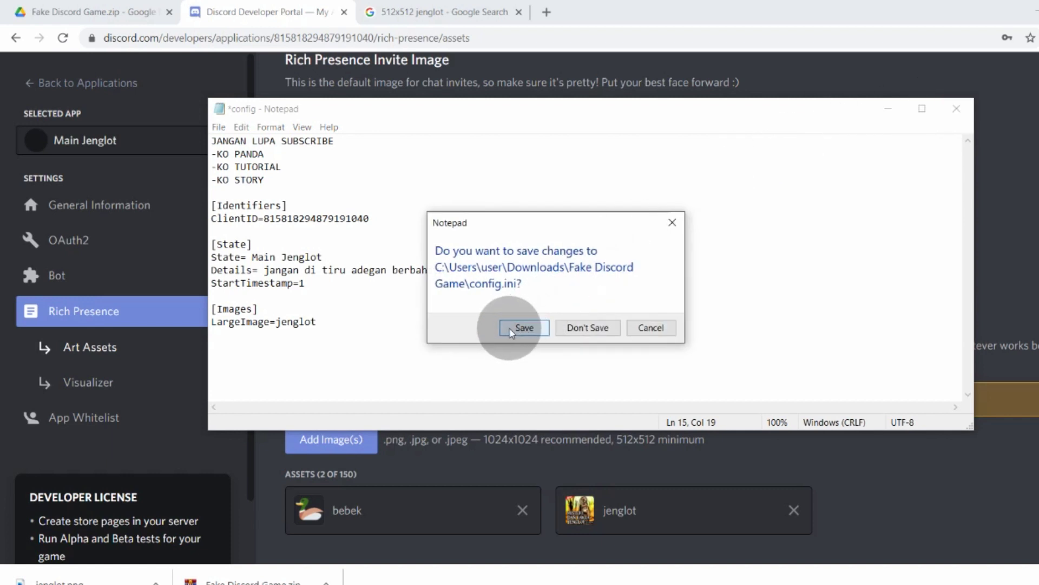
left_click(513, 328)
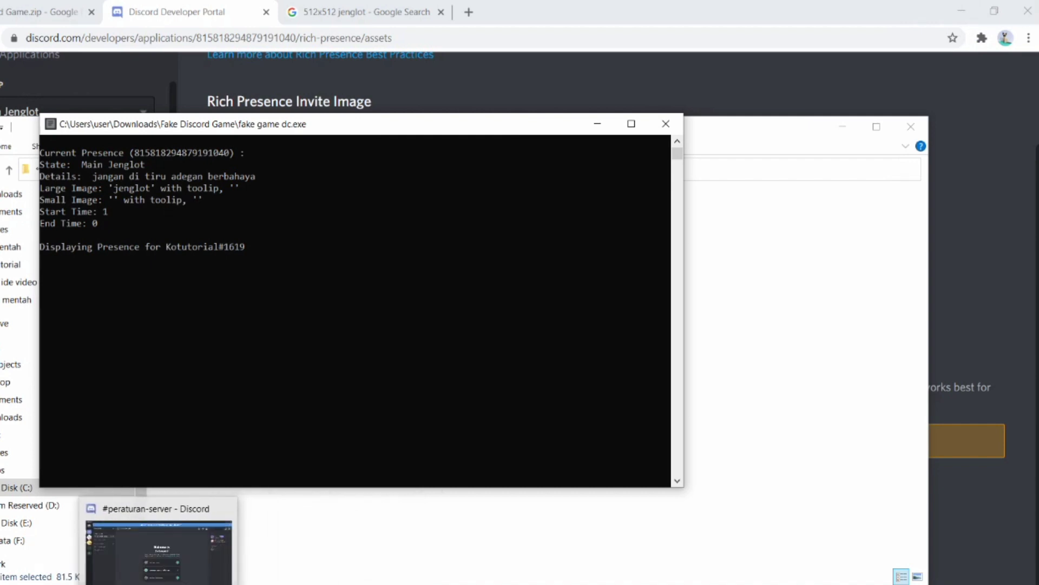
Switch to Discord, view the game status on the server owner's profile card, and dismiss the card.
left_click(158, 549)
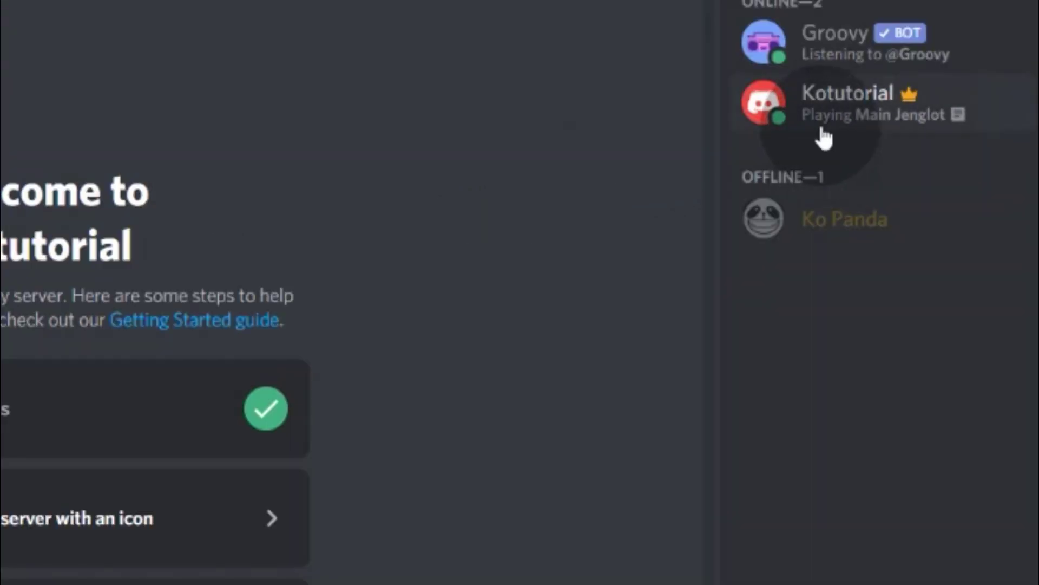
left_click(901, 108)
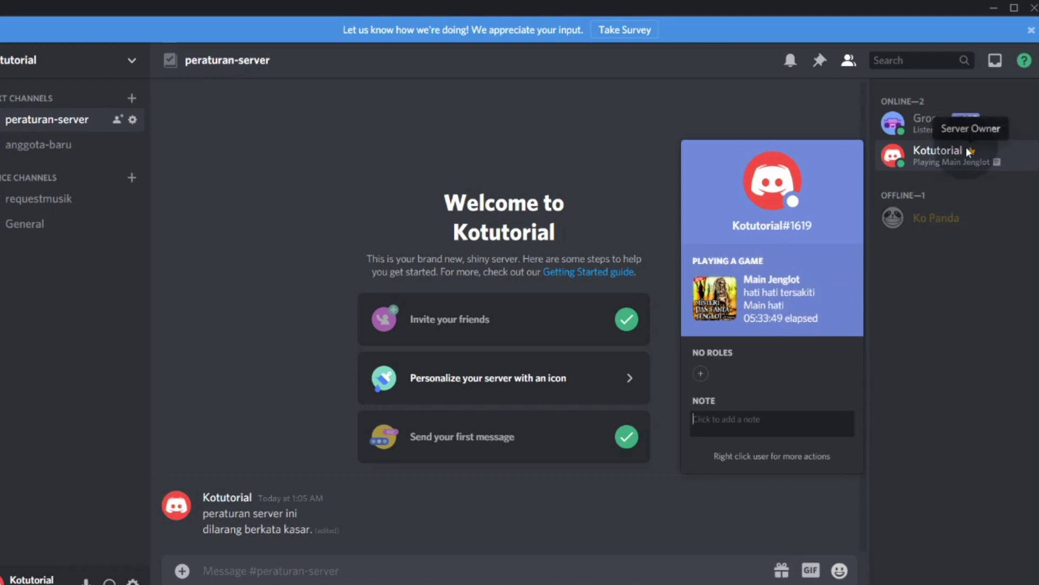
left_click(985, 320)
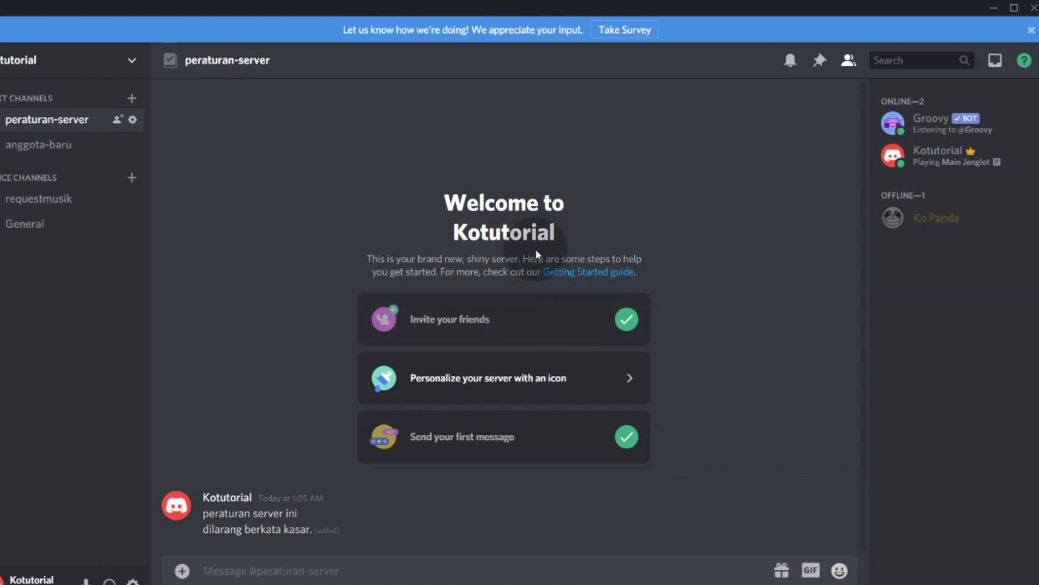